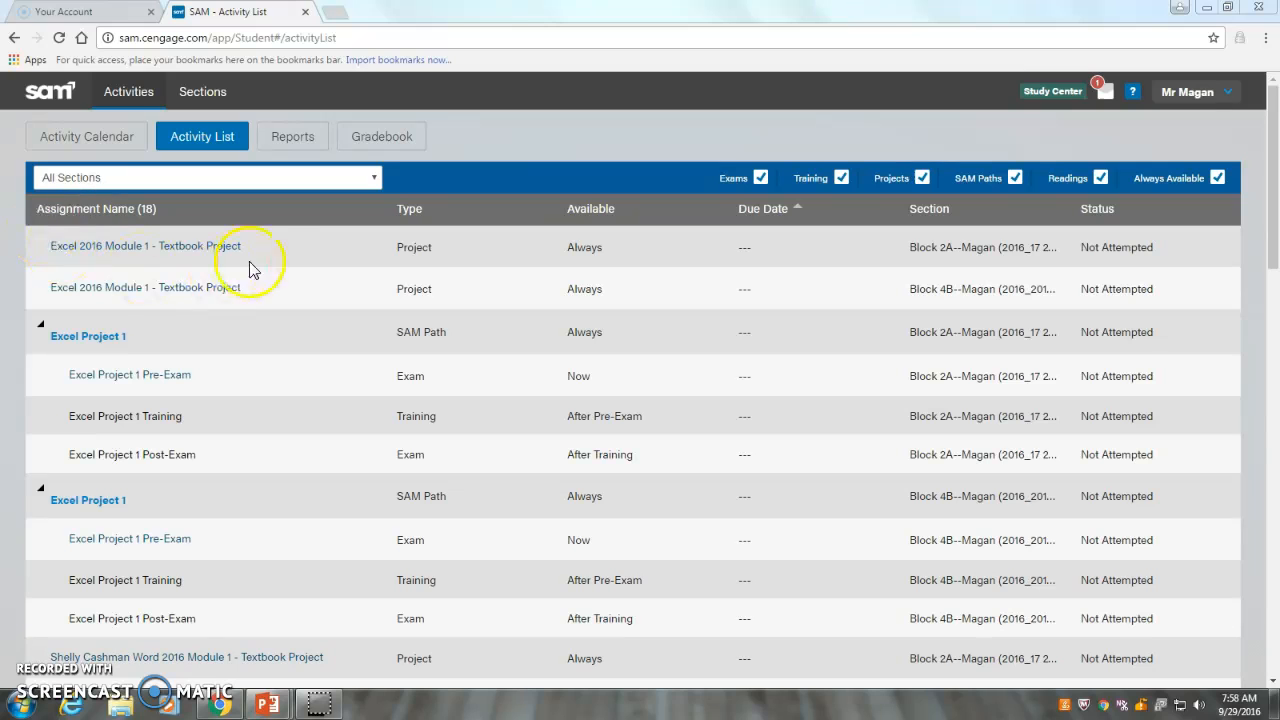
Start the always-available Excel 2016 Module 1 - Textbook Project assignment for Block 2A and copy the expected submission filename
left_click(178, 245)
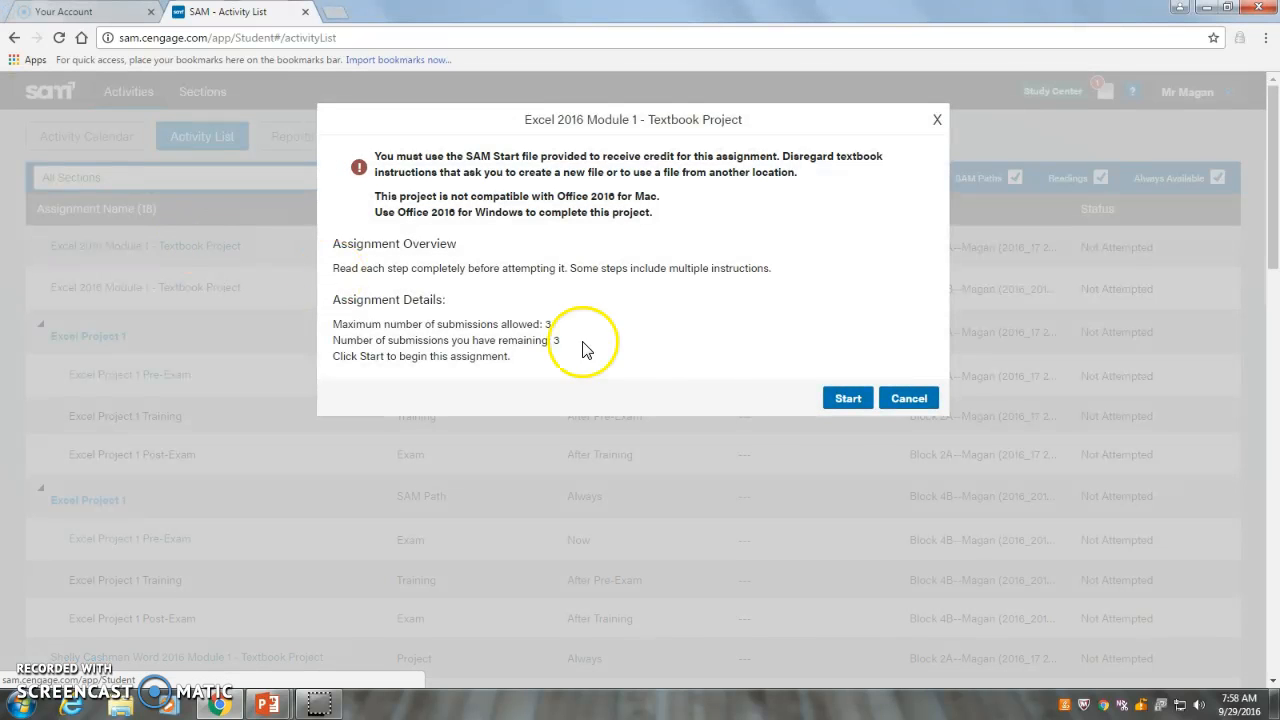
left_click(845, 399)
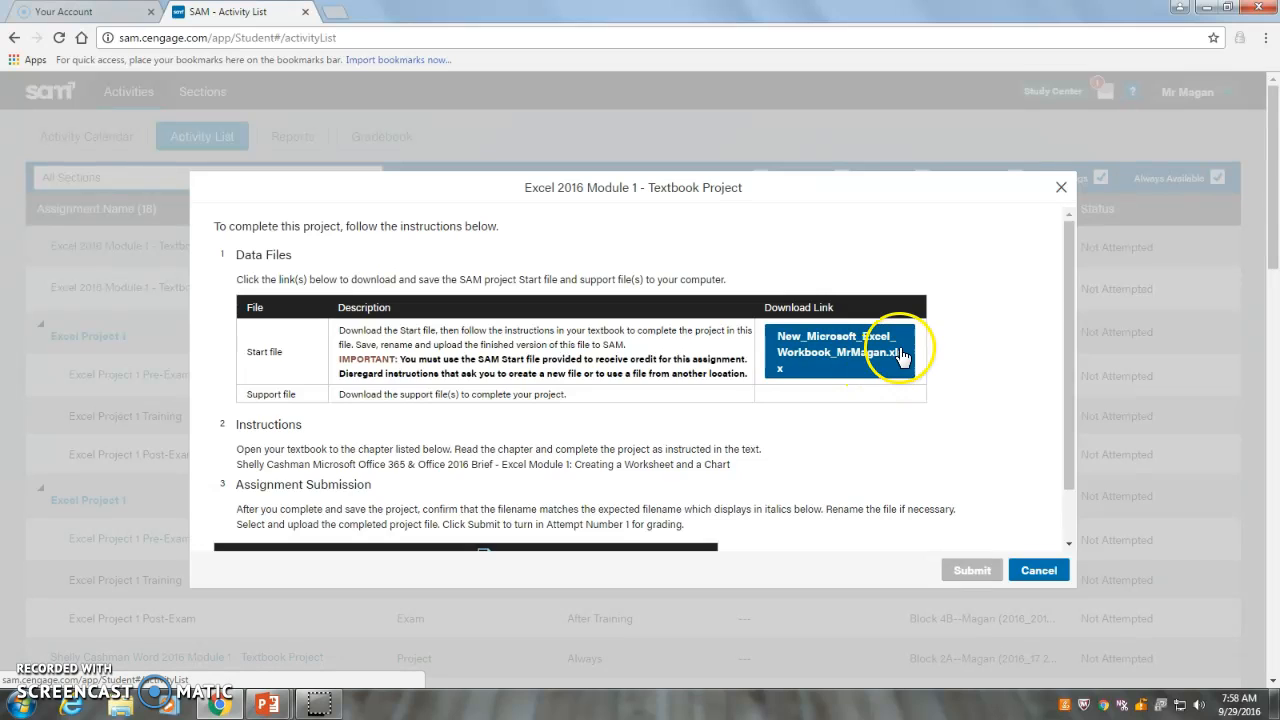
scroll(880, 355, "down", 1)
scroll(900, 355, "down", 1)
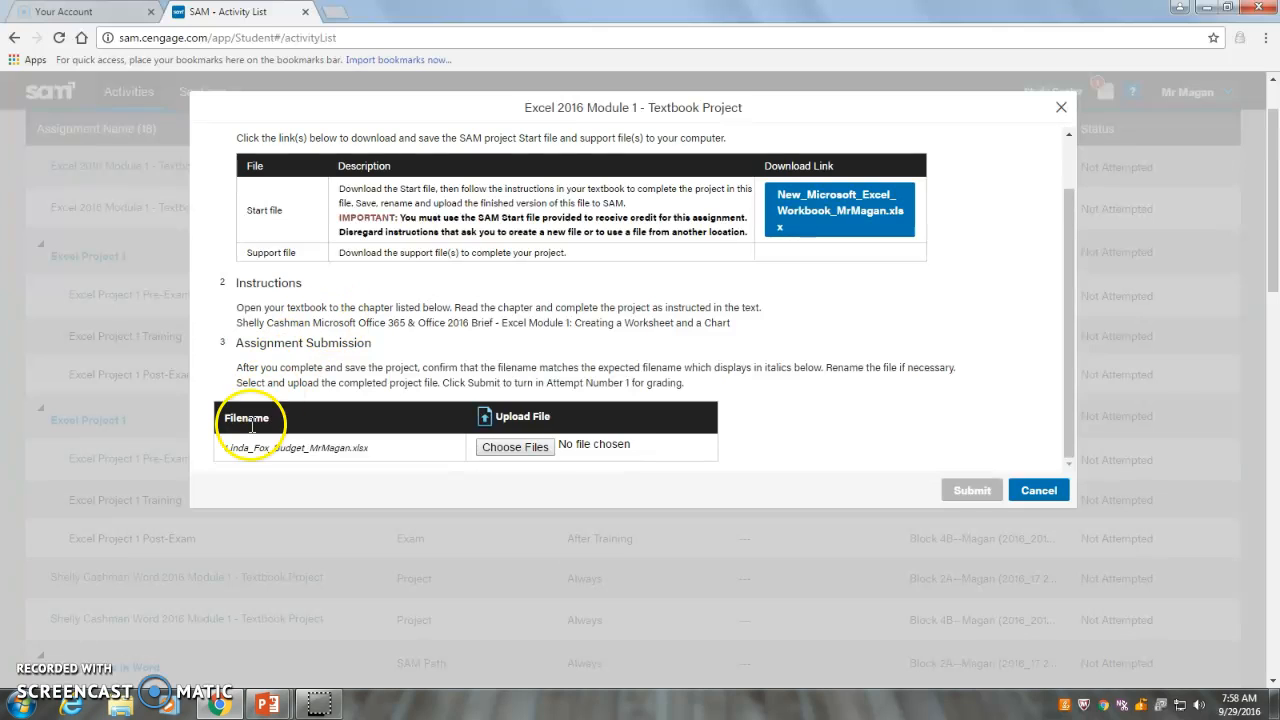
left_click_drag(226, 449, 314, 450)
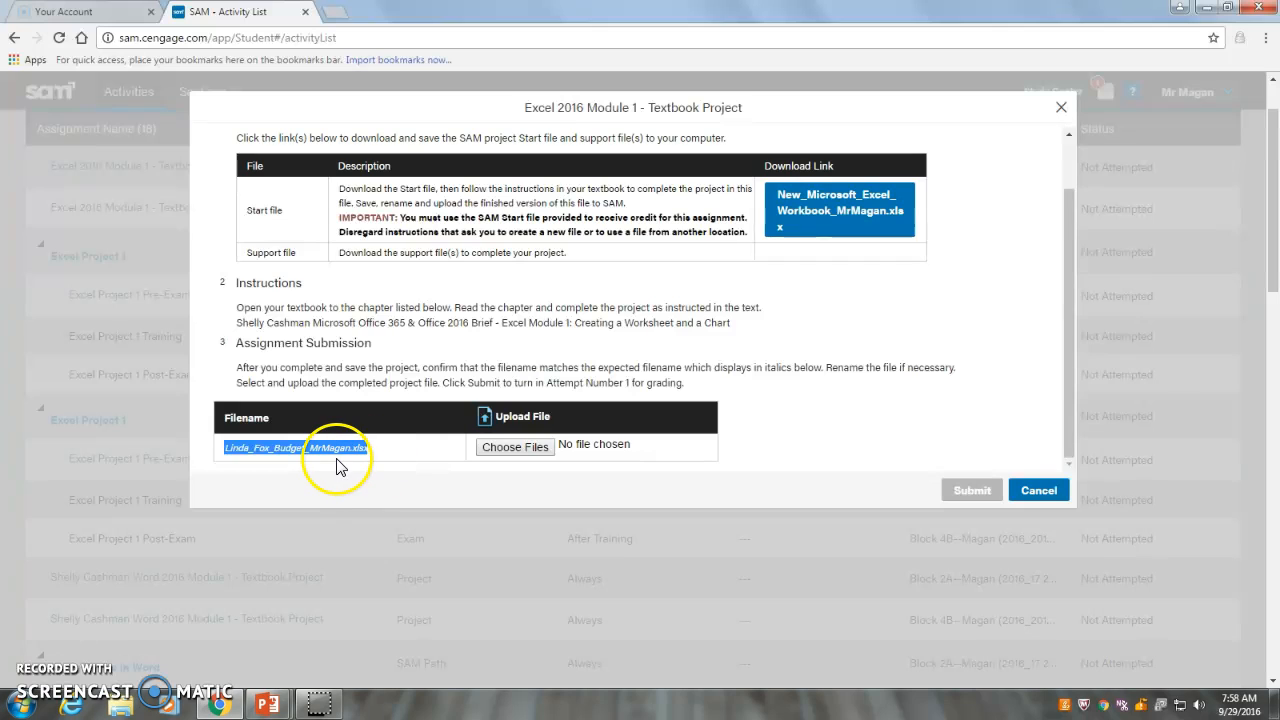
right_click(336, 453)
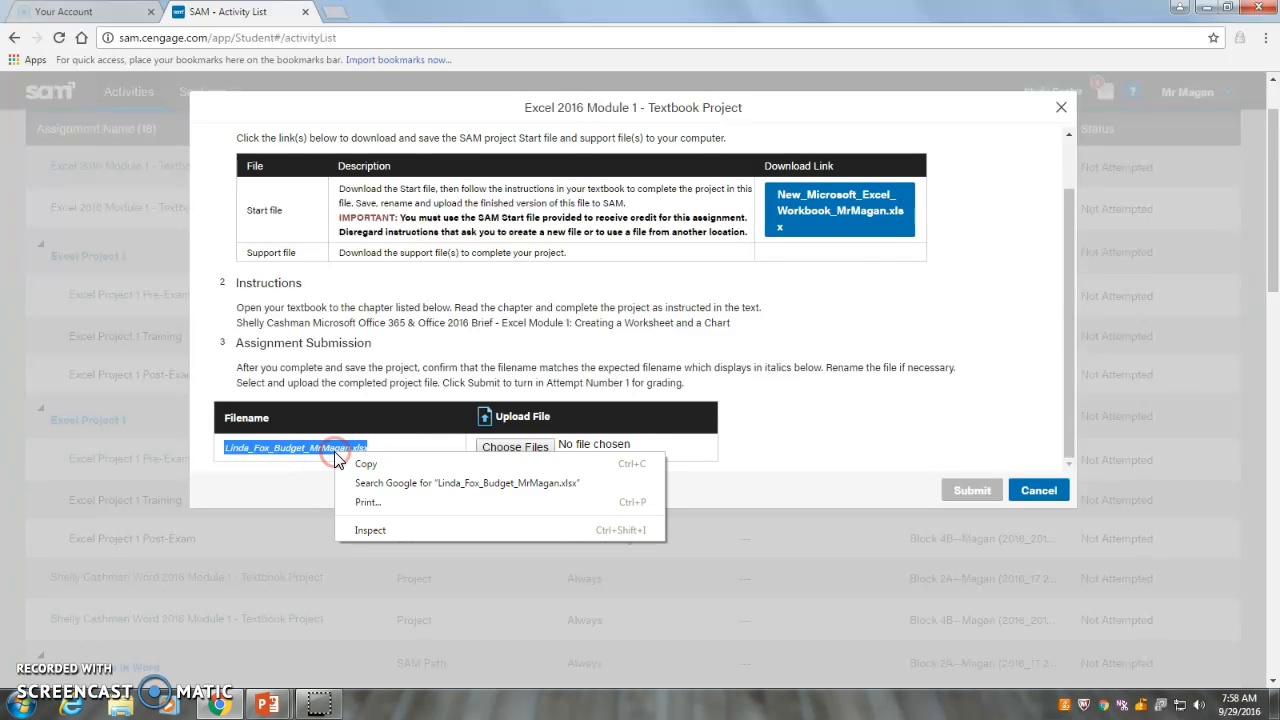
left_click(367, 464)
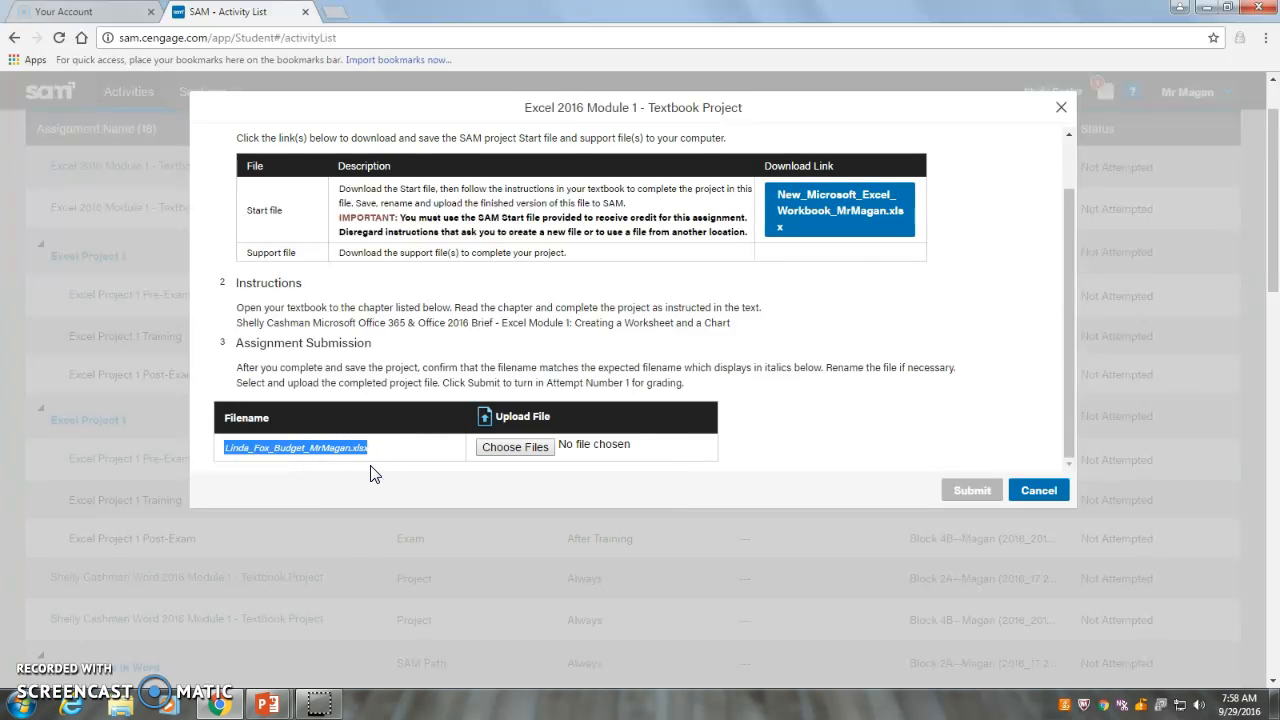
Download the project's start workbook and open it in Excel with editing enabled
left_click(370, 474)
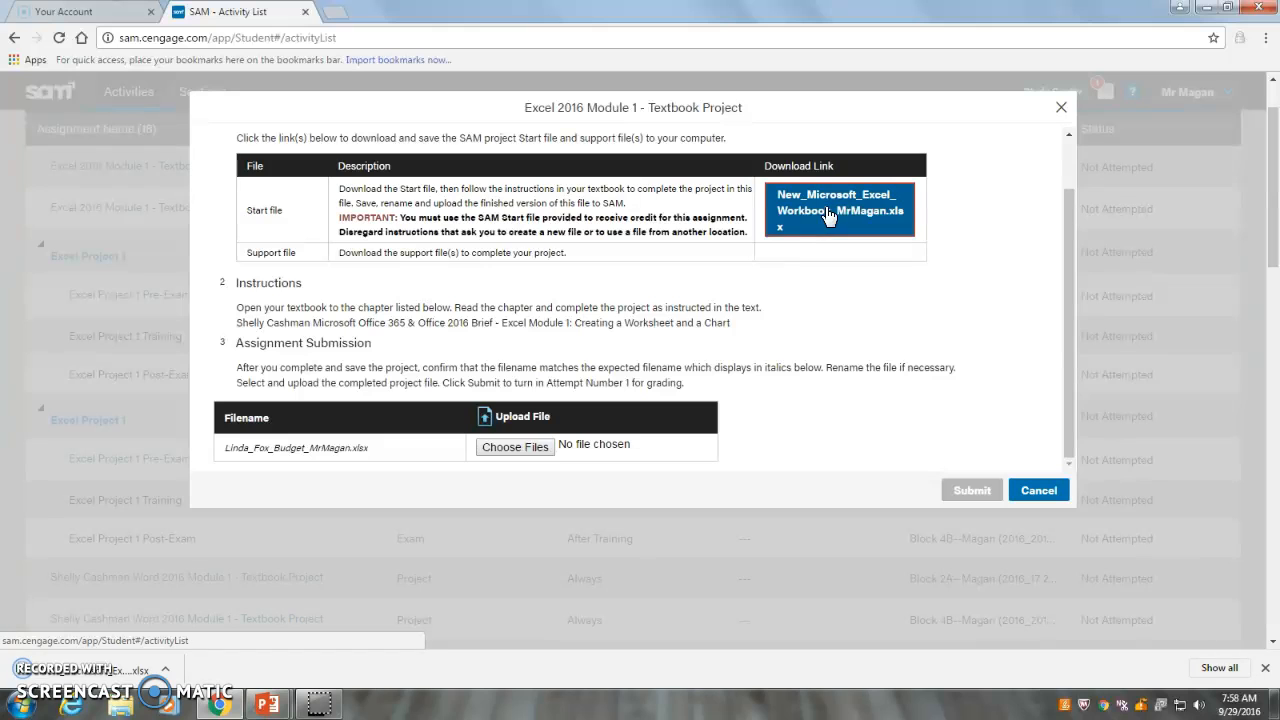
left_click(142, 676)
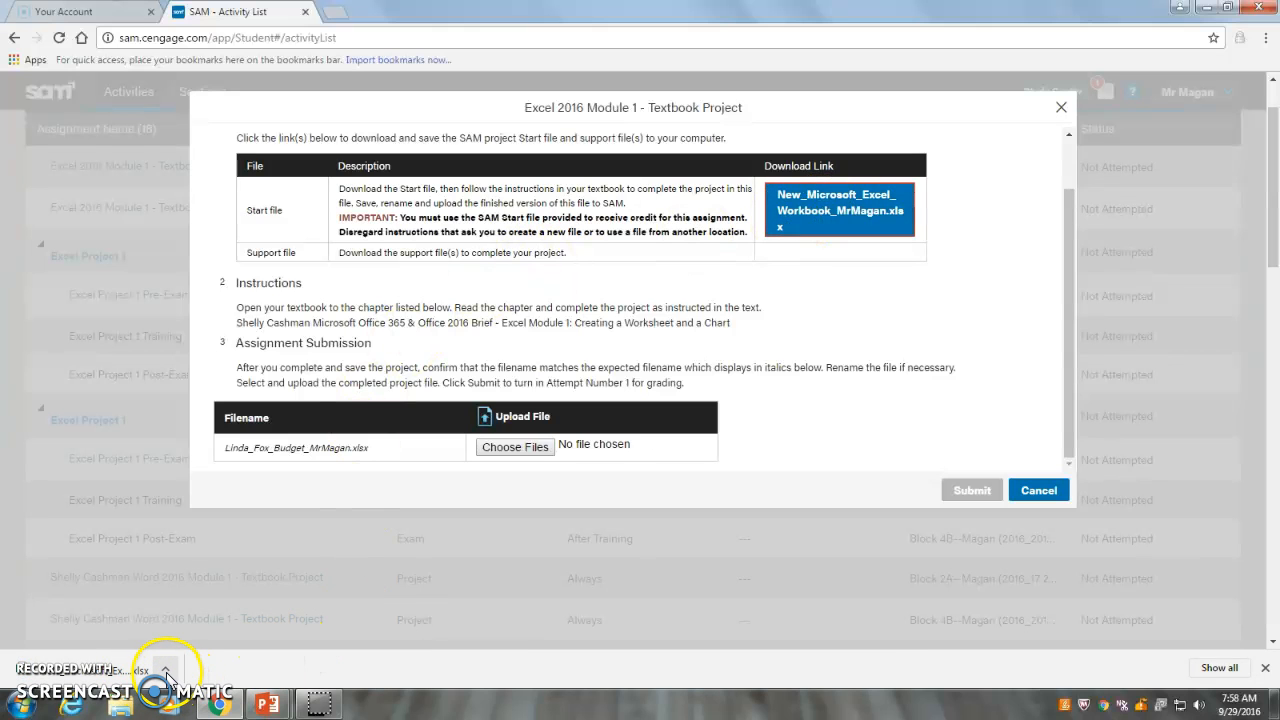
left_click(166, 671)
left_click(192, 570)
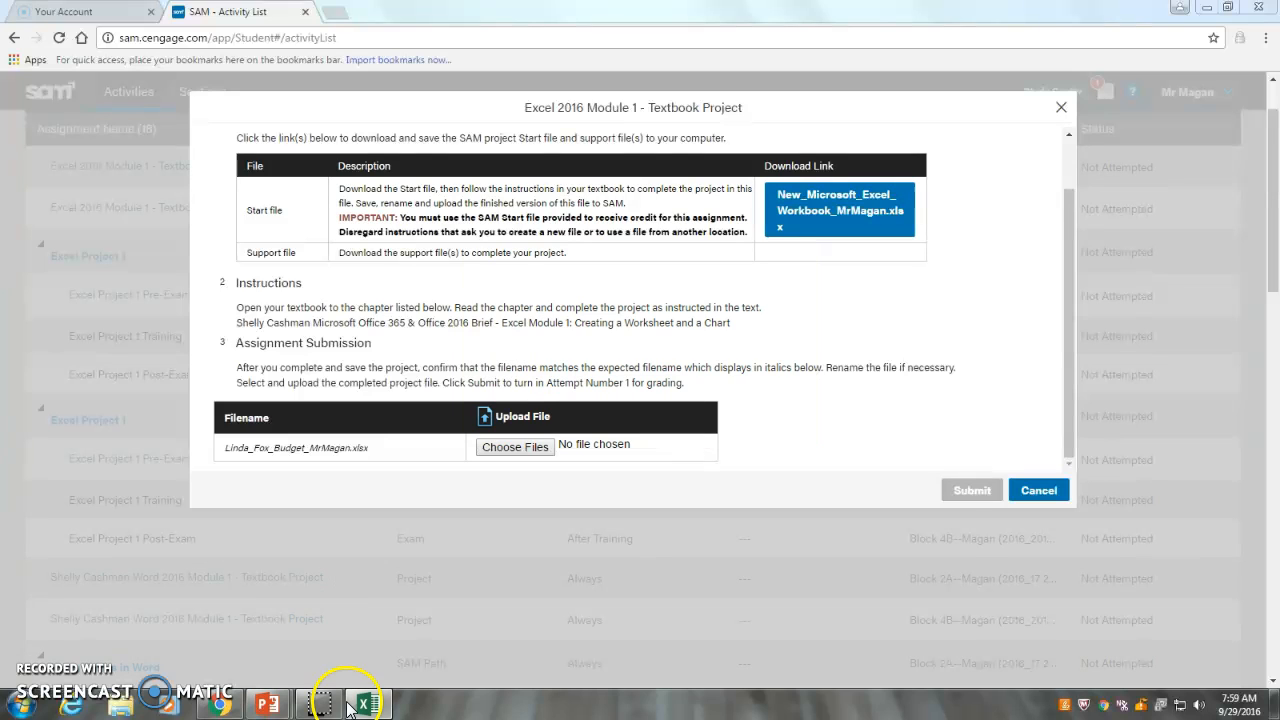
mouse_move(372, 708)
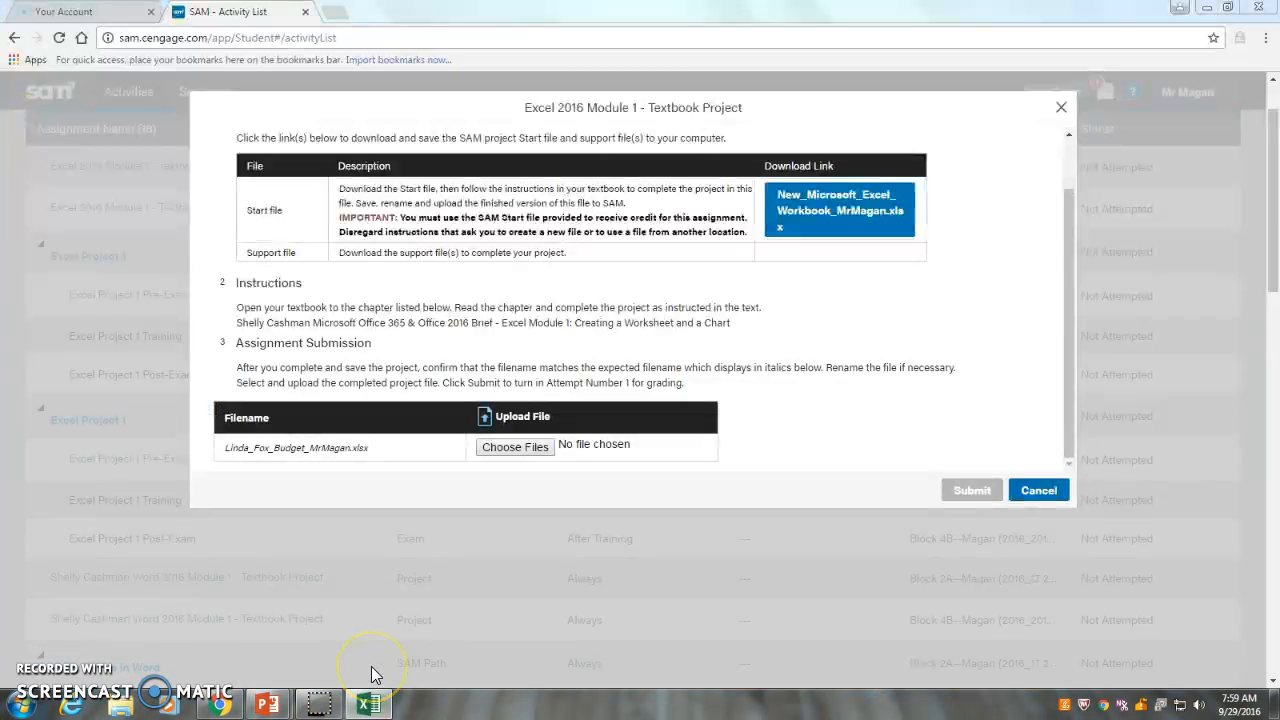
left_click(375, 708)
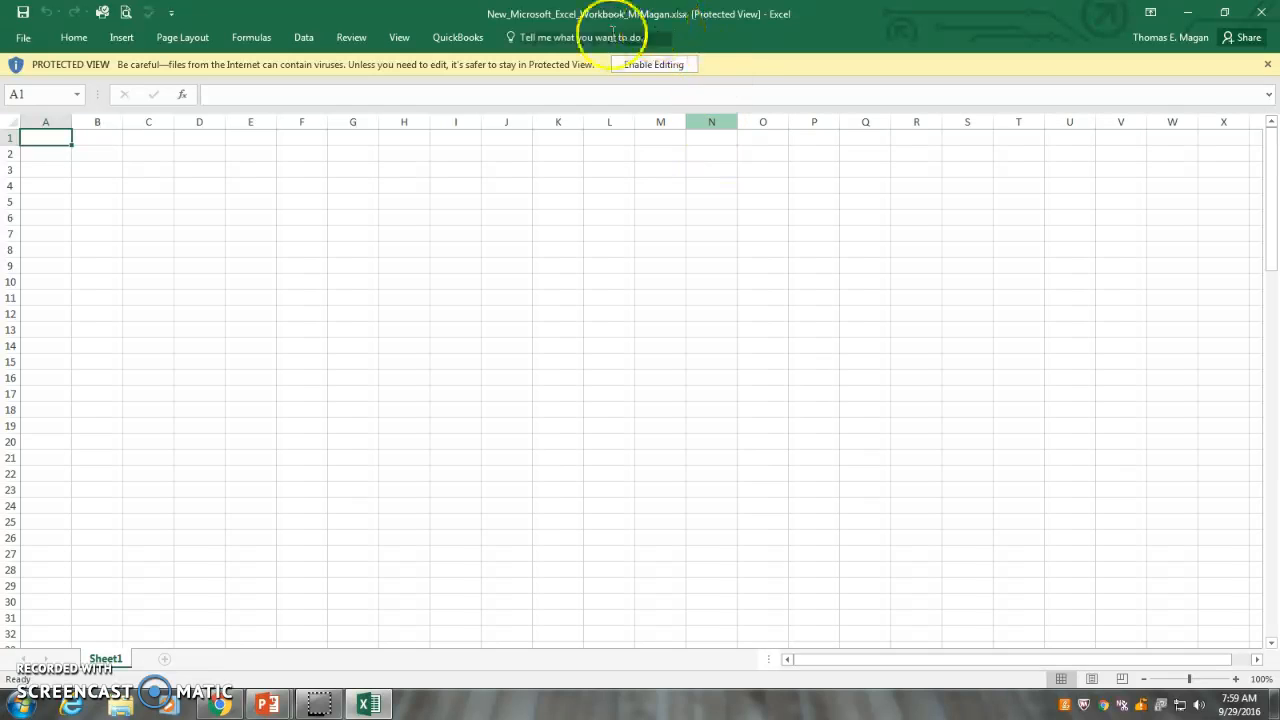
left_click(646, 70)
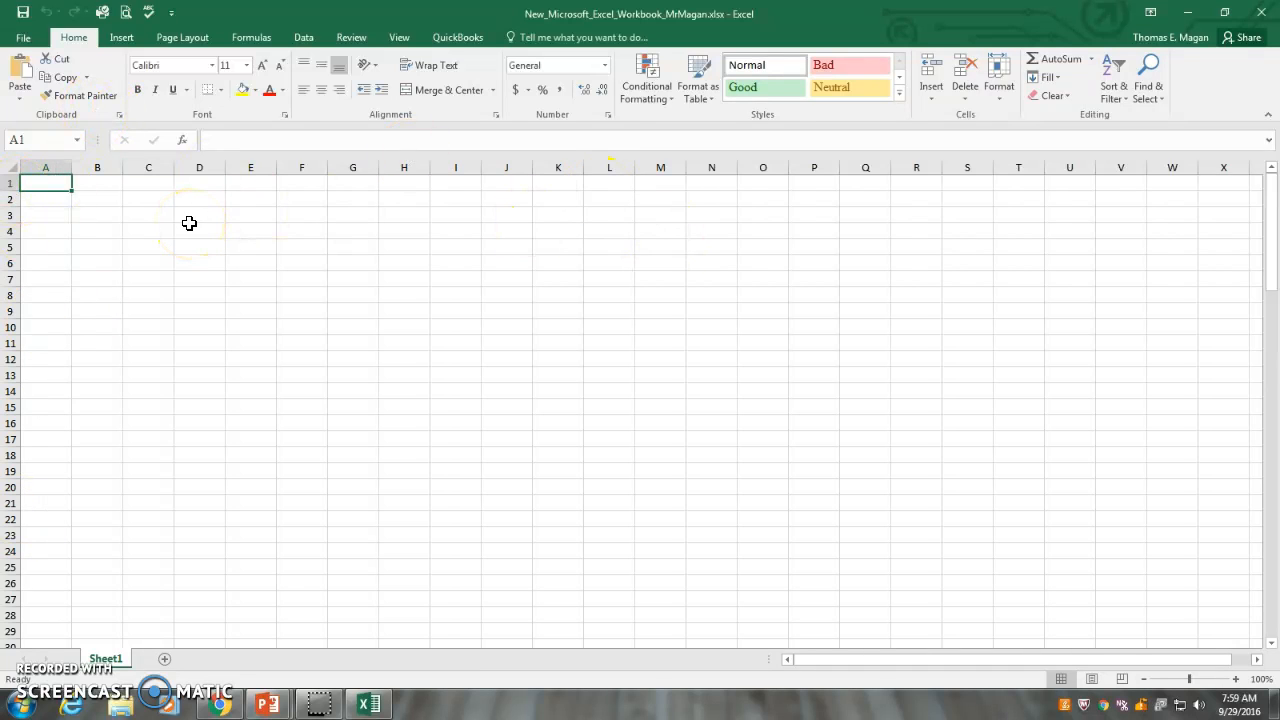
Start saving the workbook as a new file and choose the folder B164 > Semester 1 > Excel > Sam Project 1 on the H: drive
left_click(24, 38)
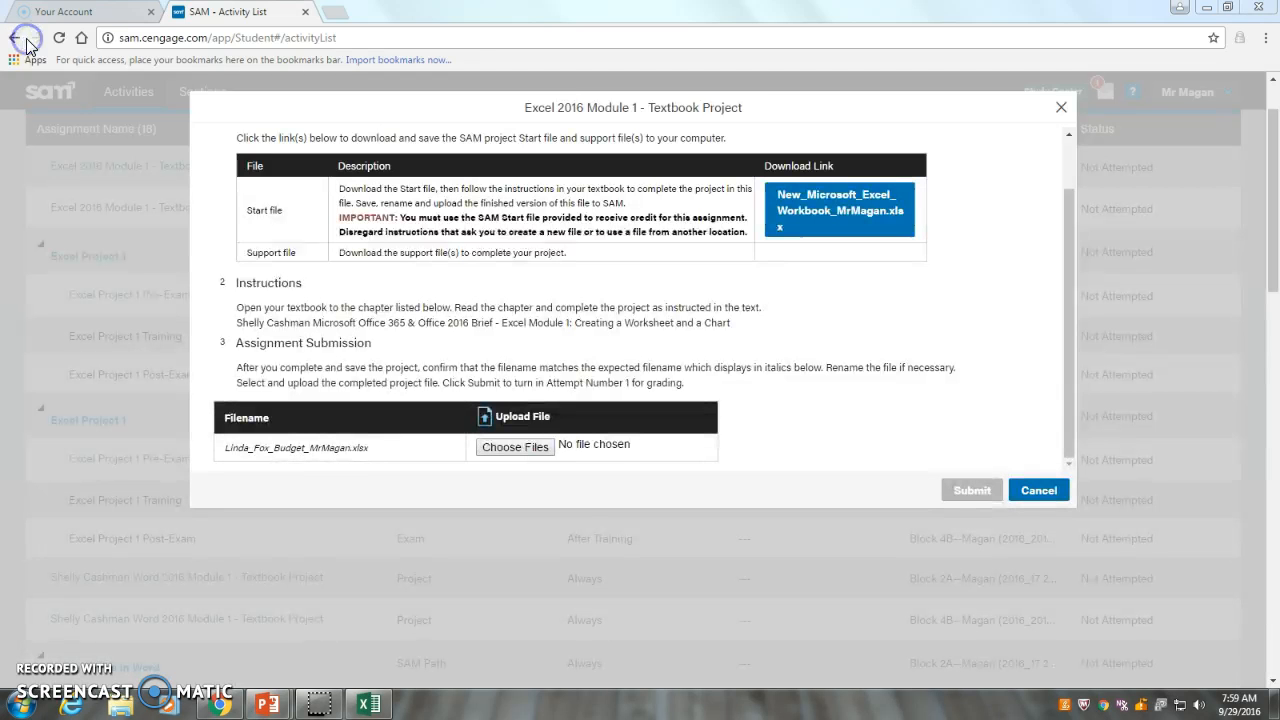
left_click(368, 706)
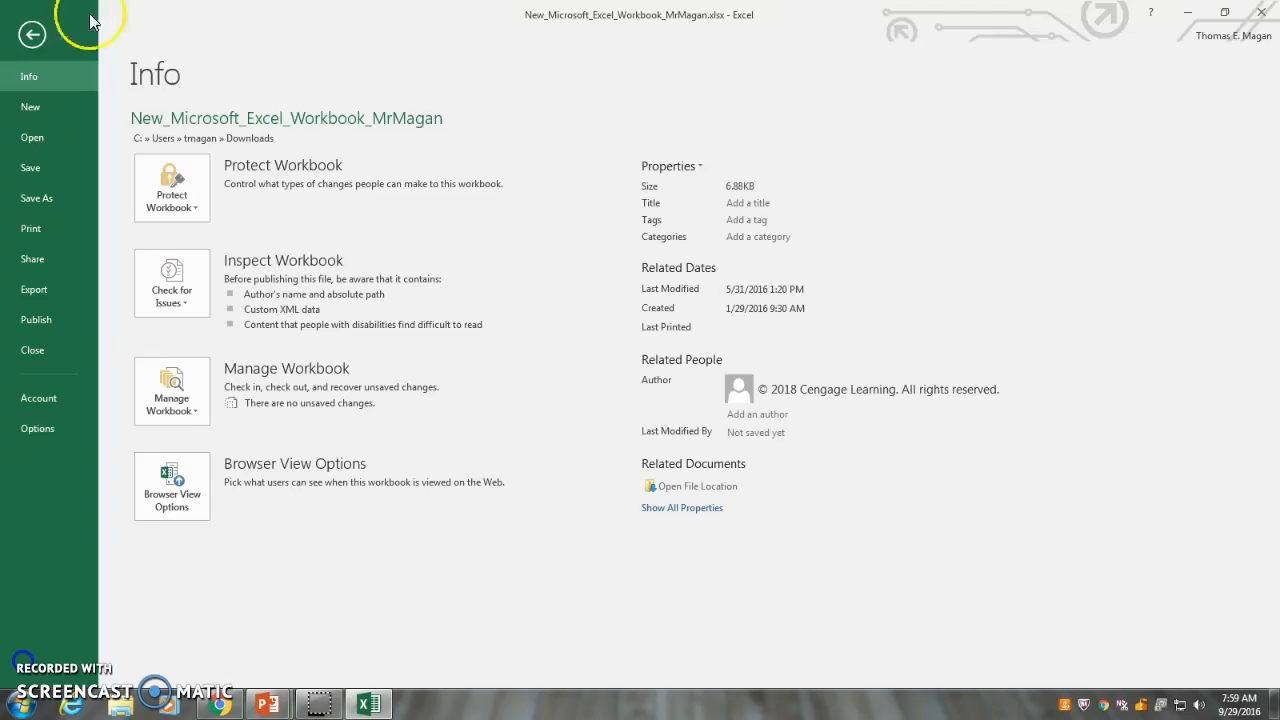
left_click(32, 40)
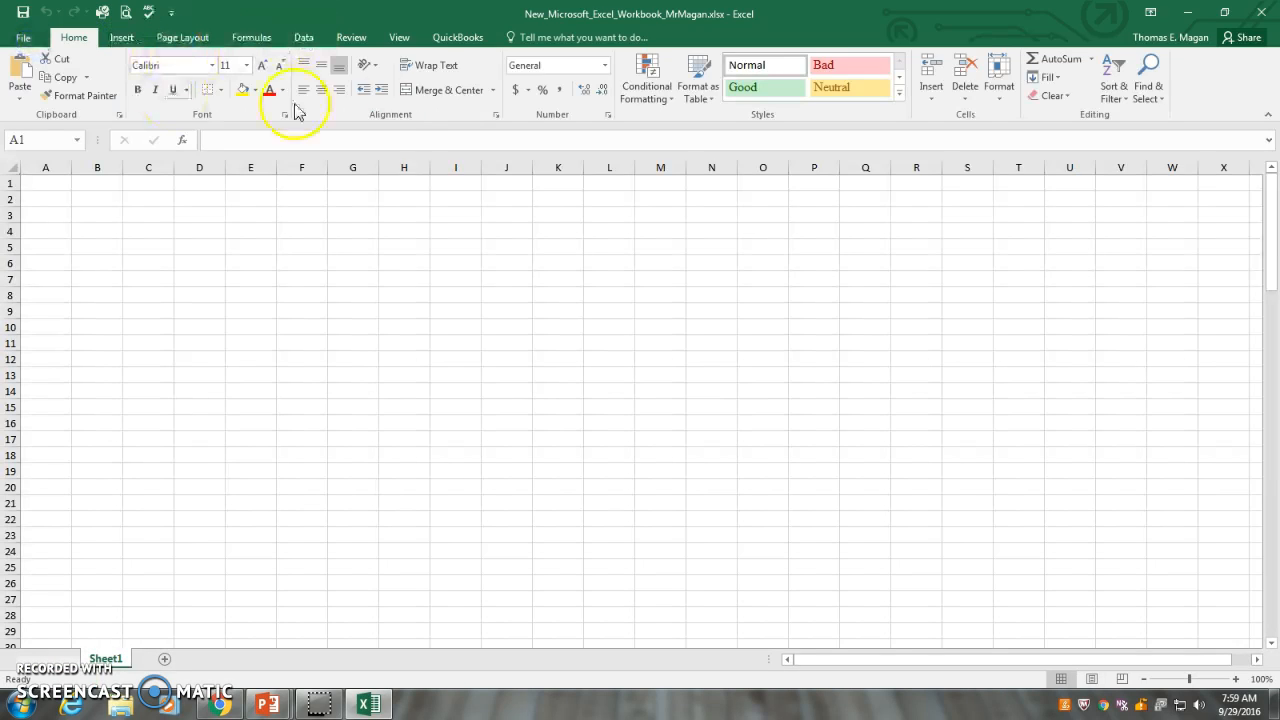
left_click(22, 36)
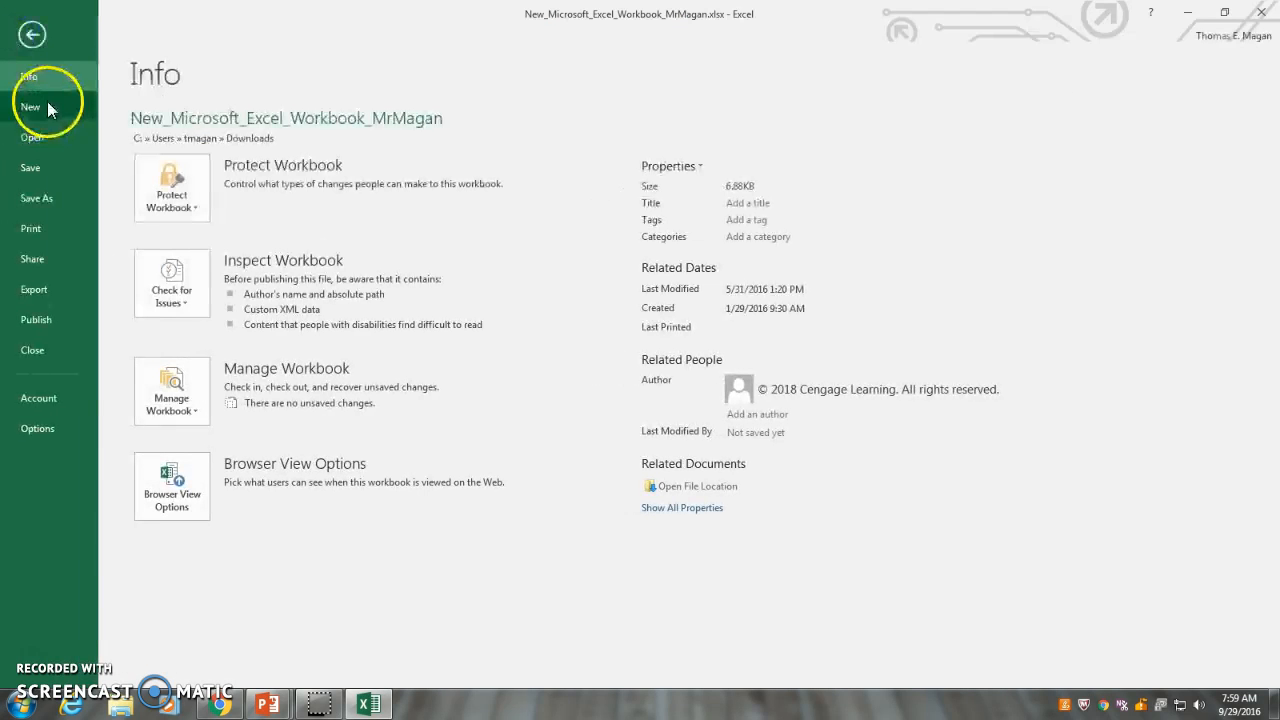
left_click(36, 199)
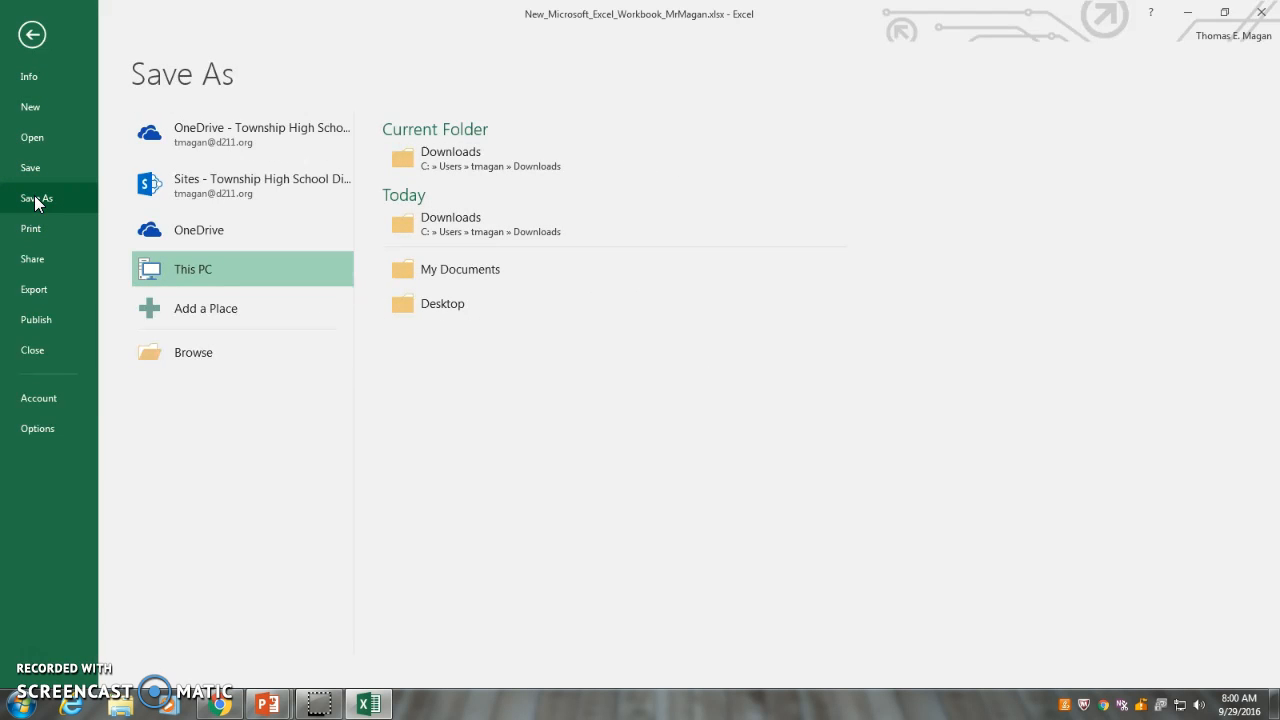
left_click(192, 354)
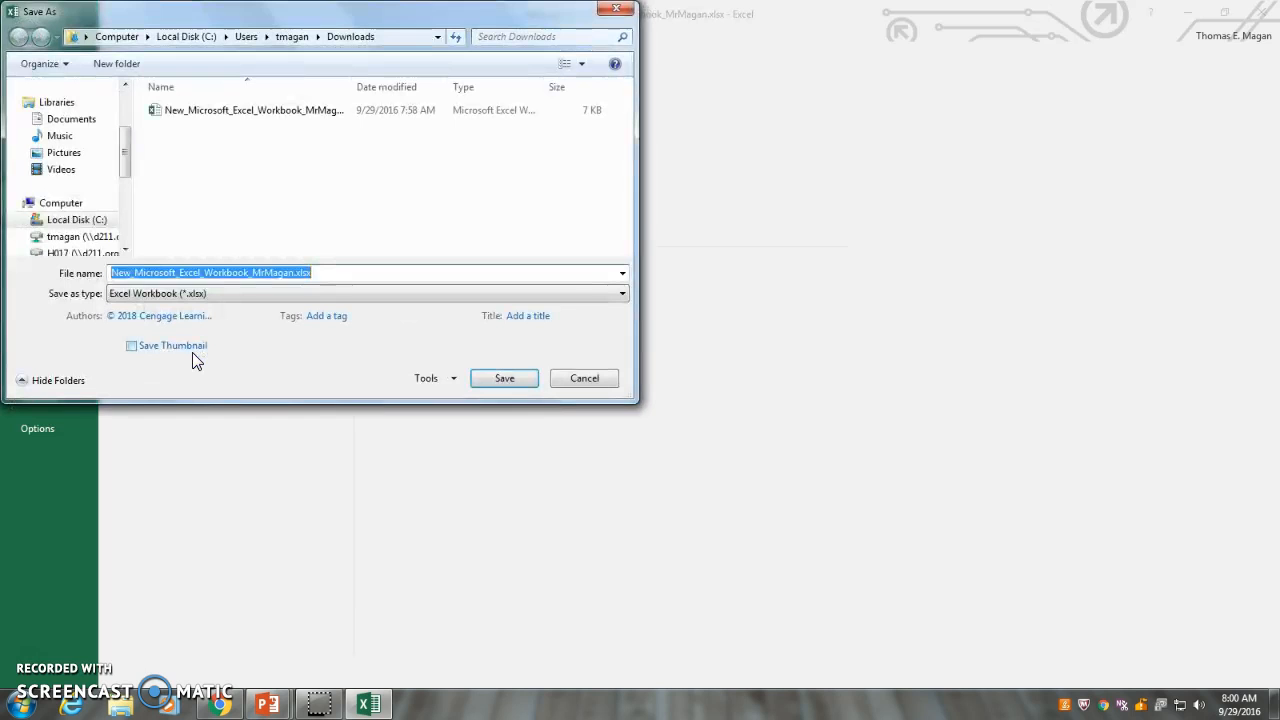
left_click_drag(128, 143, 122, 168)
left_click(78, 169)
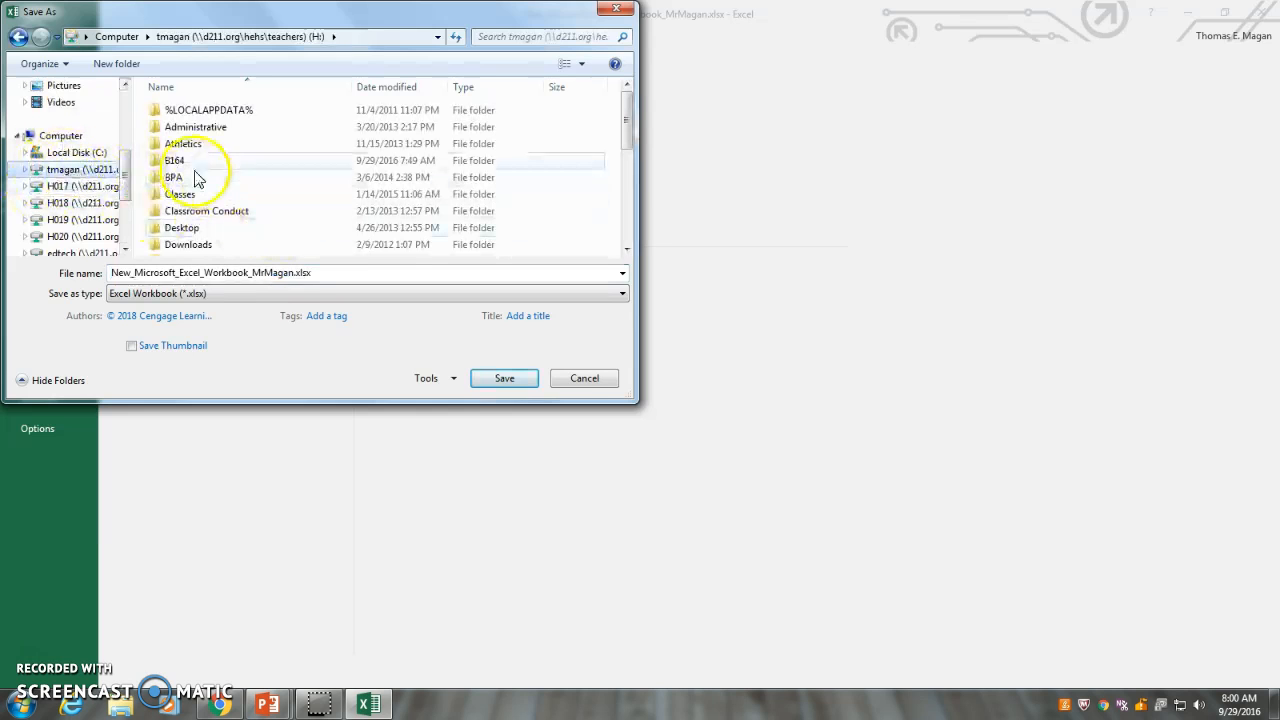
double_click(174, 162)
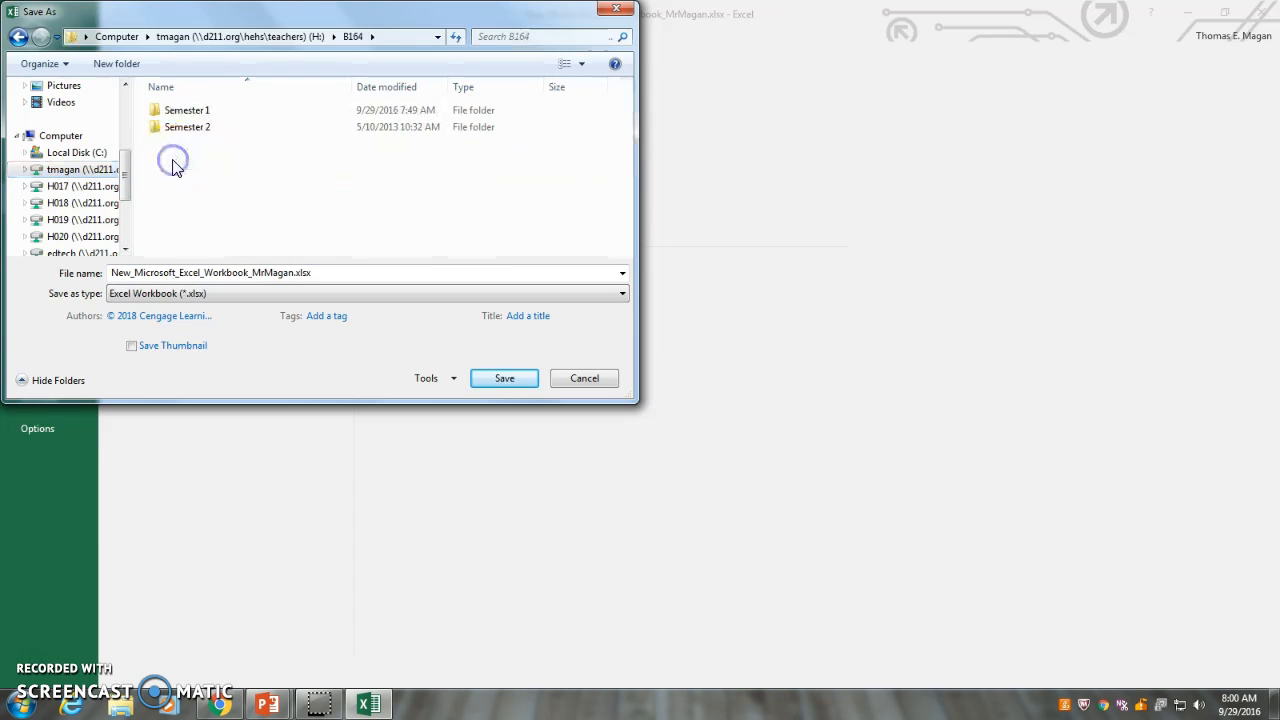
double_click(180, 111)
double_click(180, 112)
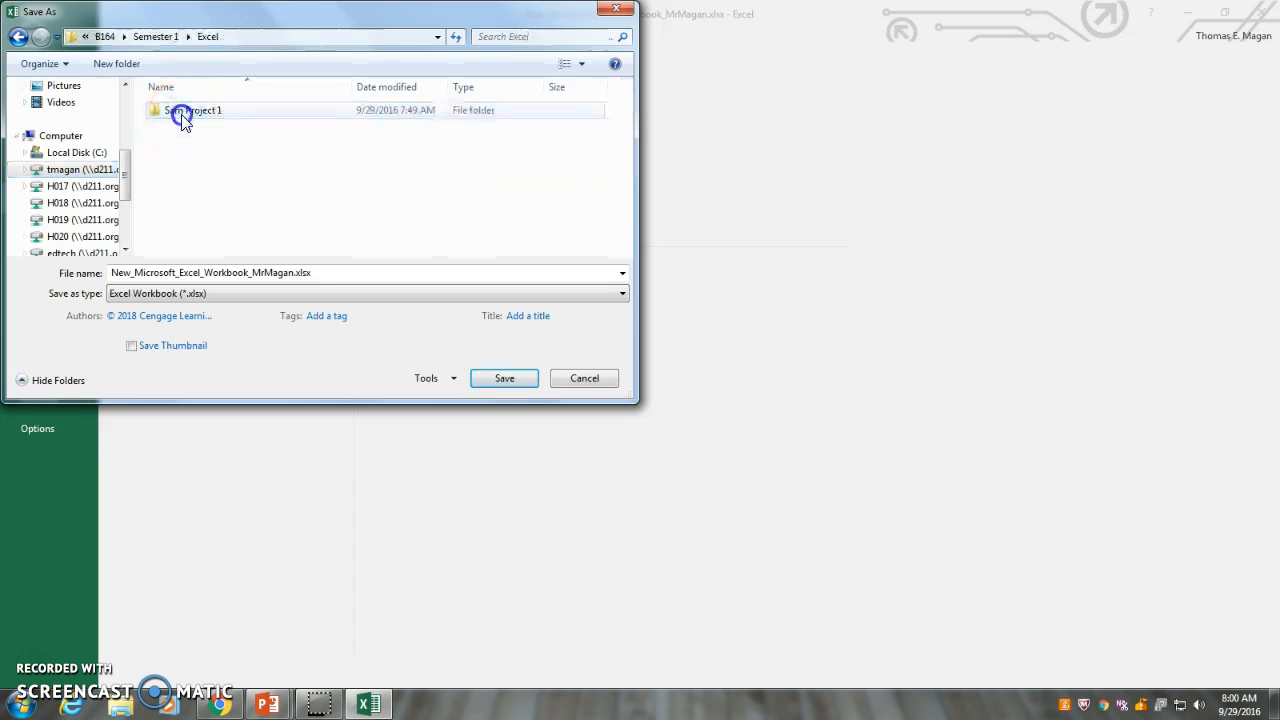
double_click(183, 114)
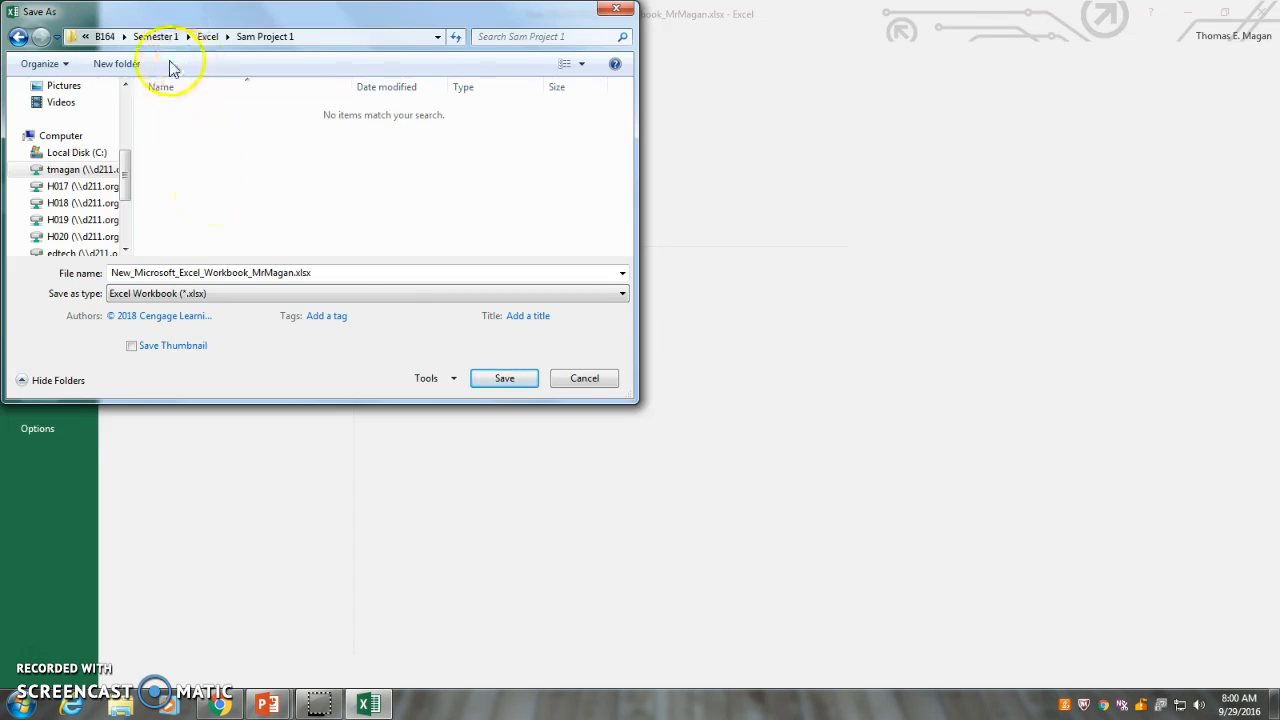
Replace the suggested file name with the copied submission filename and save the workbook as an Excel Workbook
double_click(304, 279)
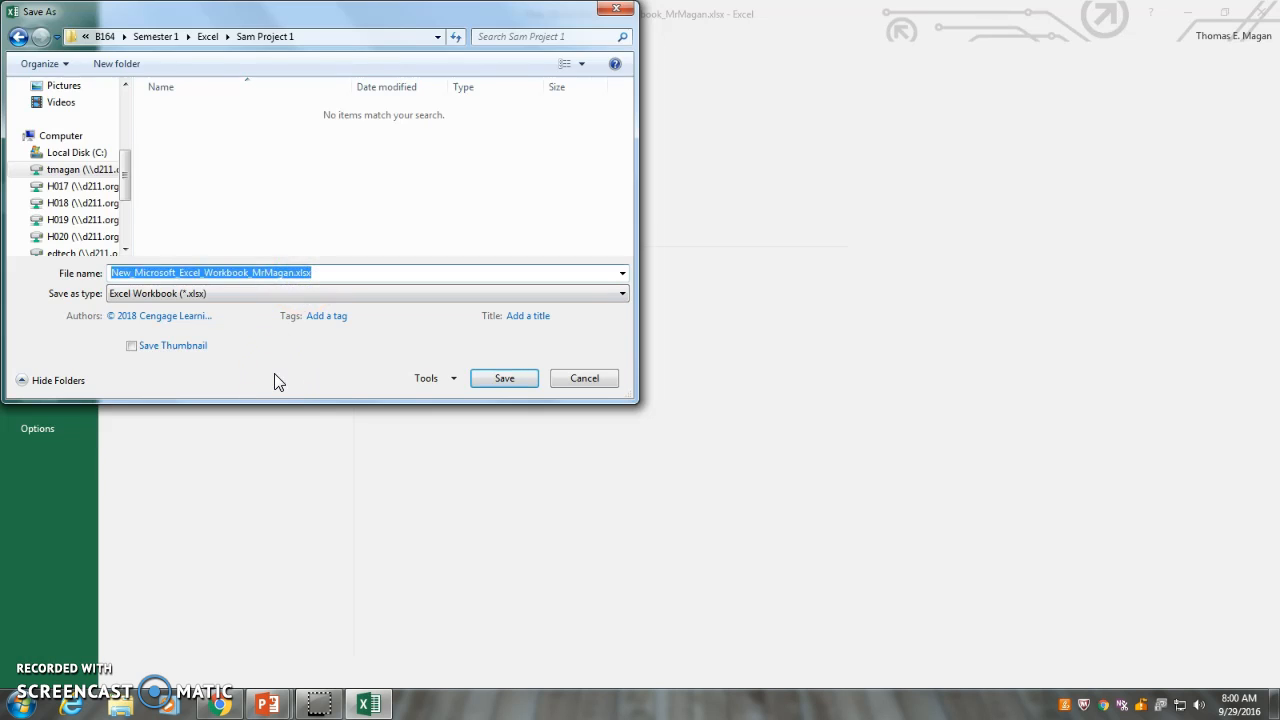
key("BackSpace")
left_click(203, 277)
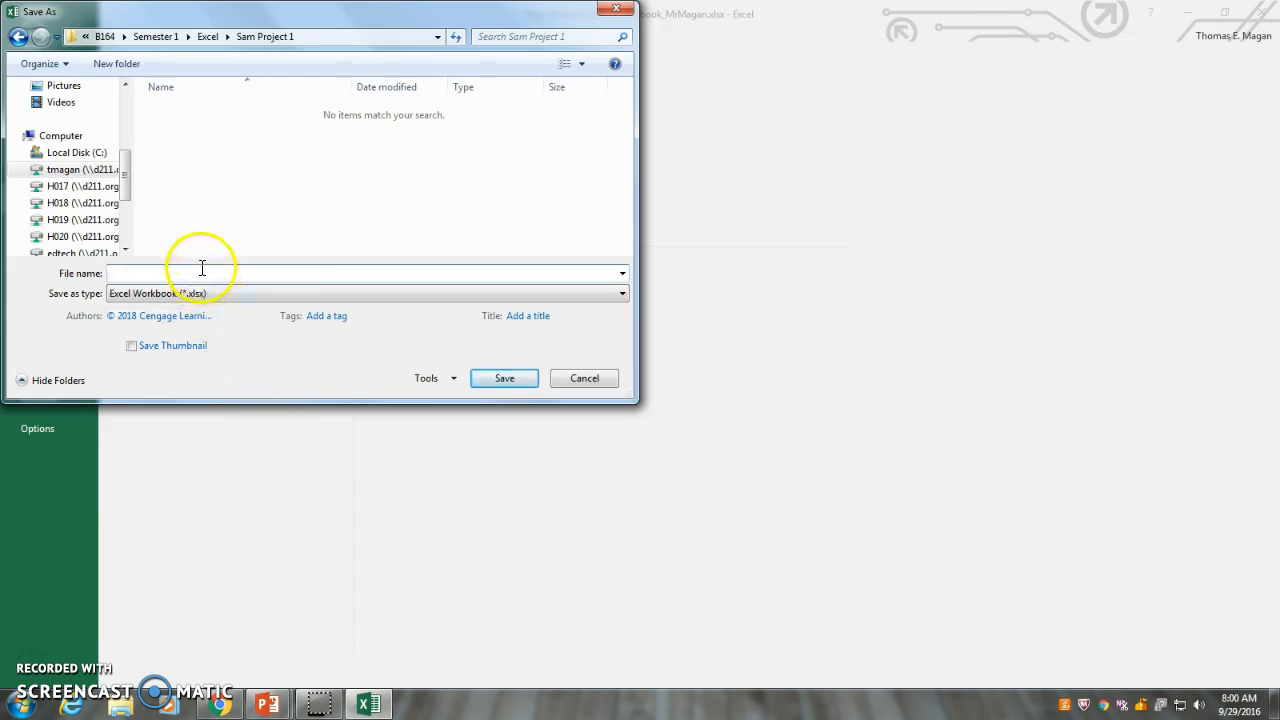
right_click(200, 272)
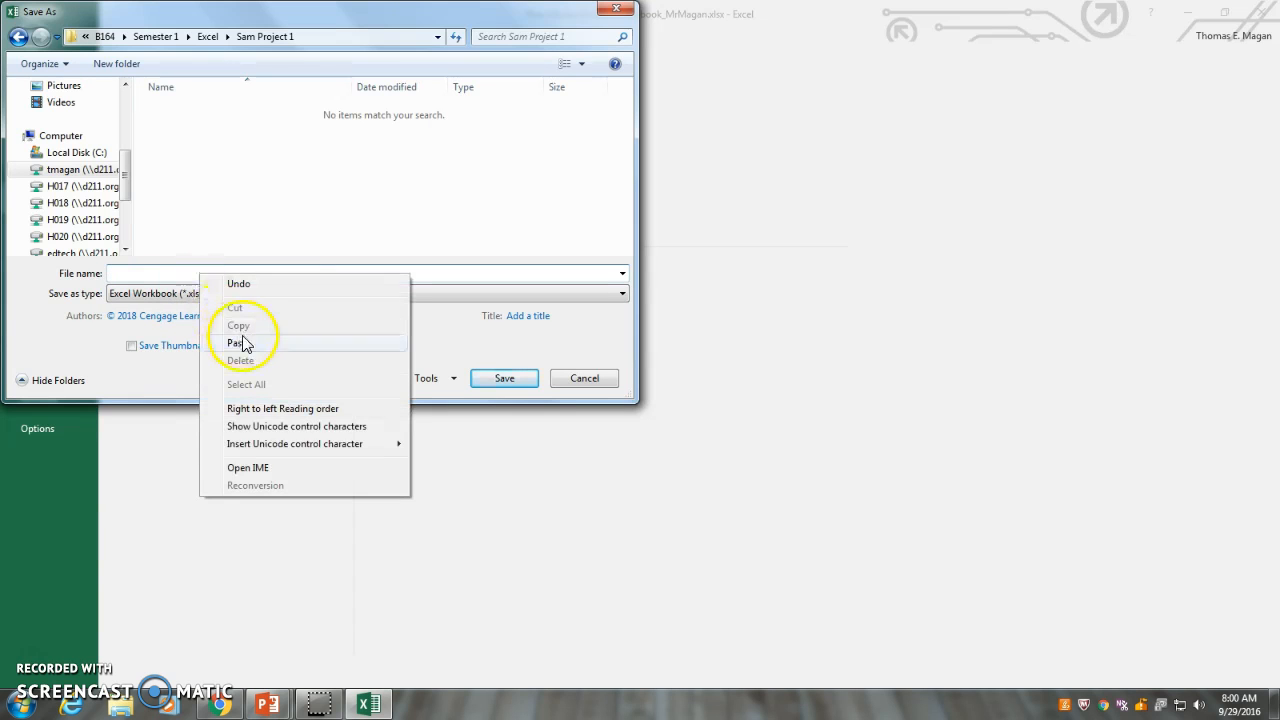
left_click(244, 343)
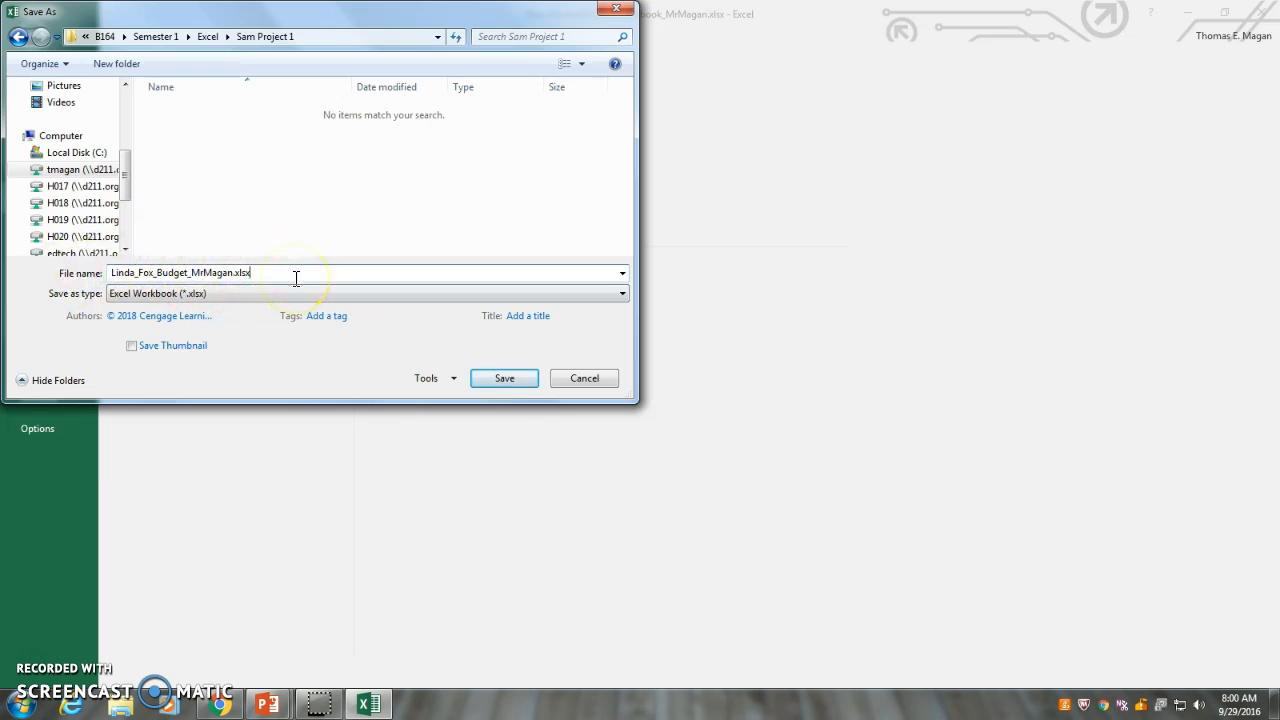
left_click(497, 381)
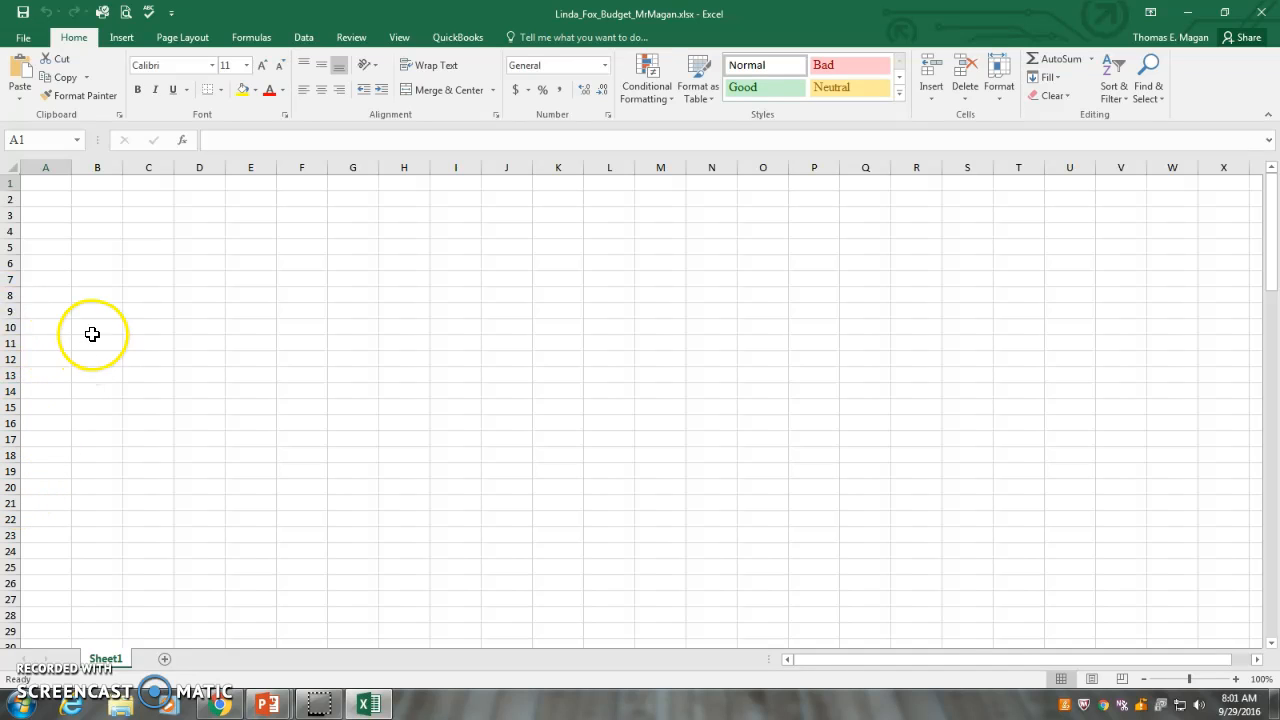
left_click(149, 278)
left_click(197, 278)
left_click(258, 278)
left_click(257, 262)
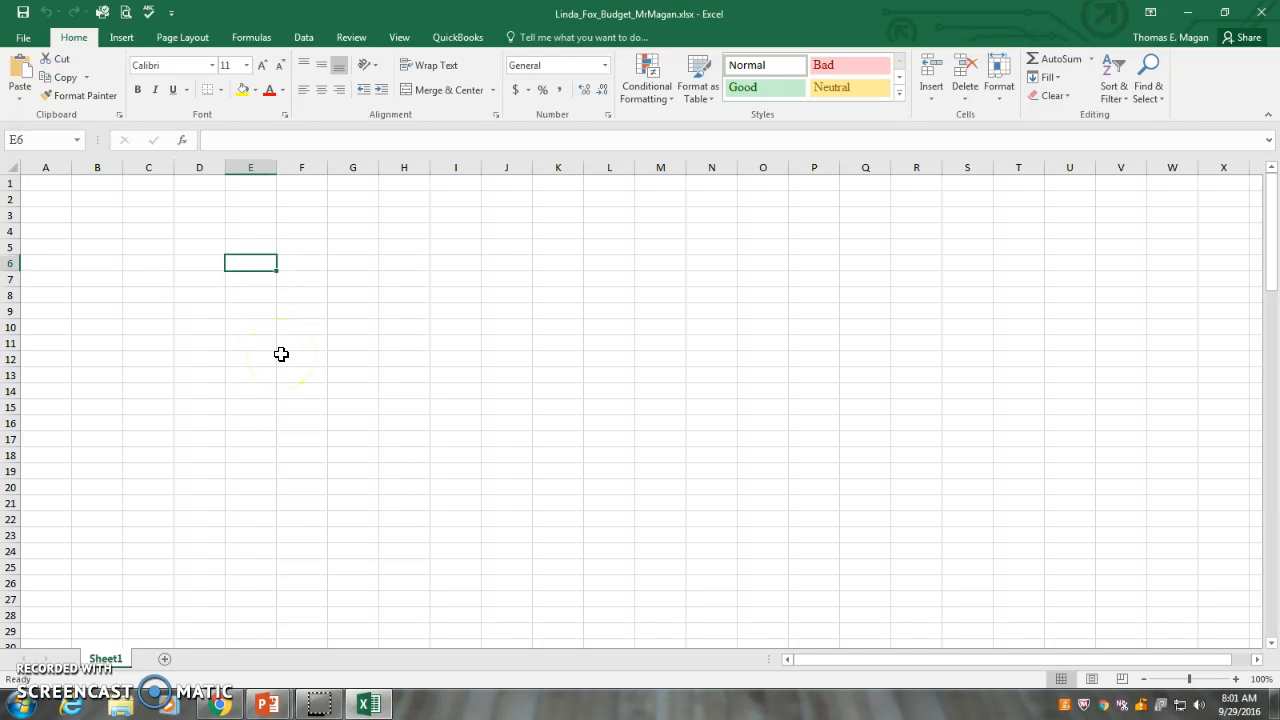
left_click(320, 278)
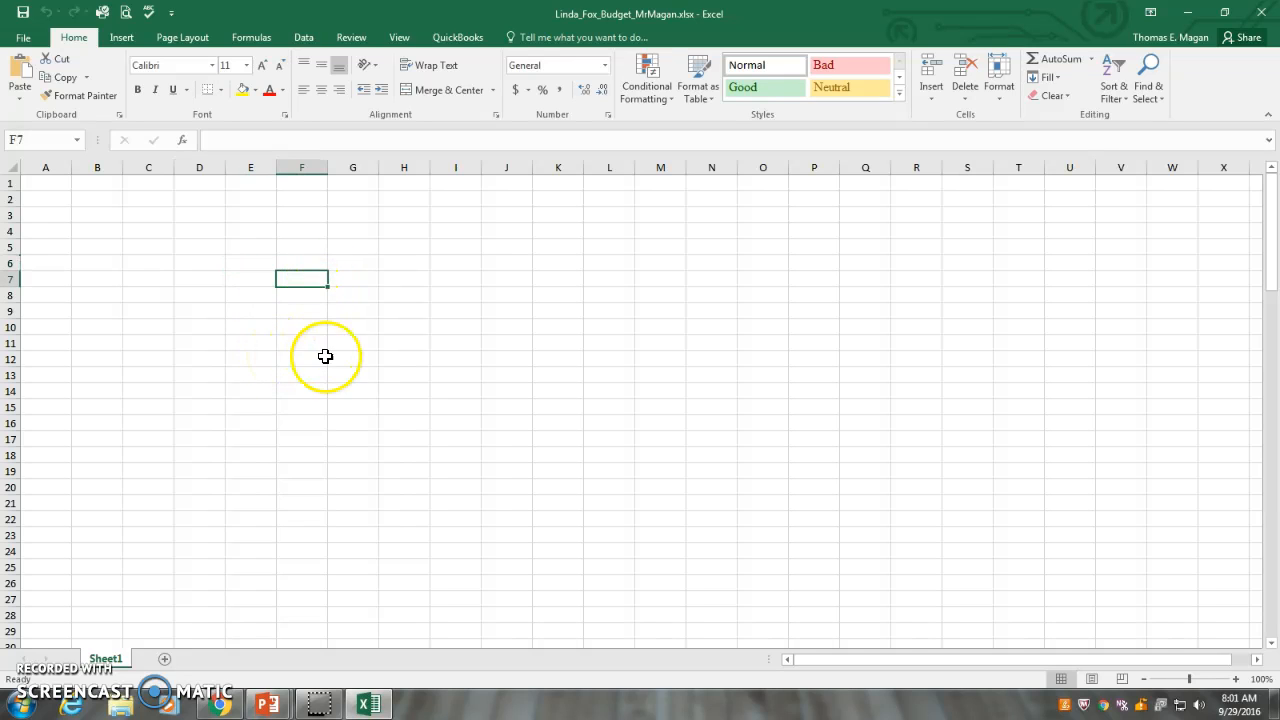
left_click(306, 312)
left_click(358, 342)
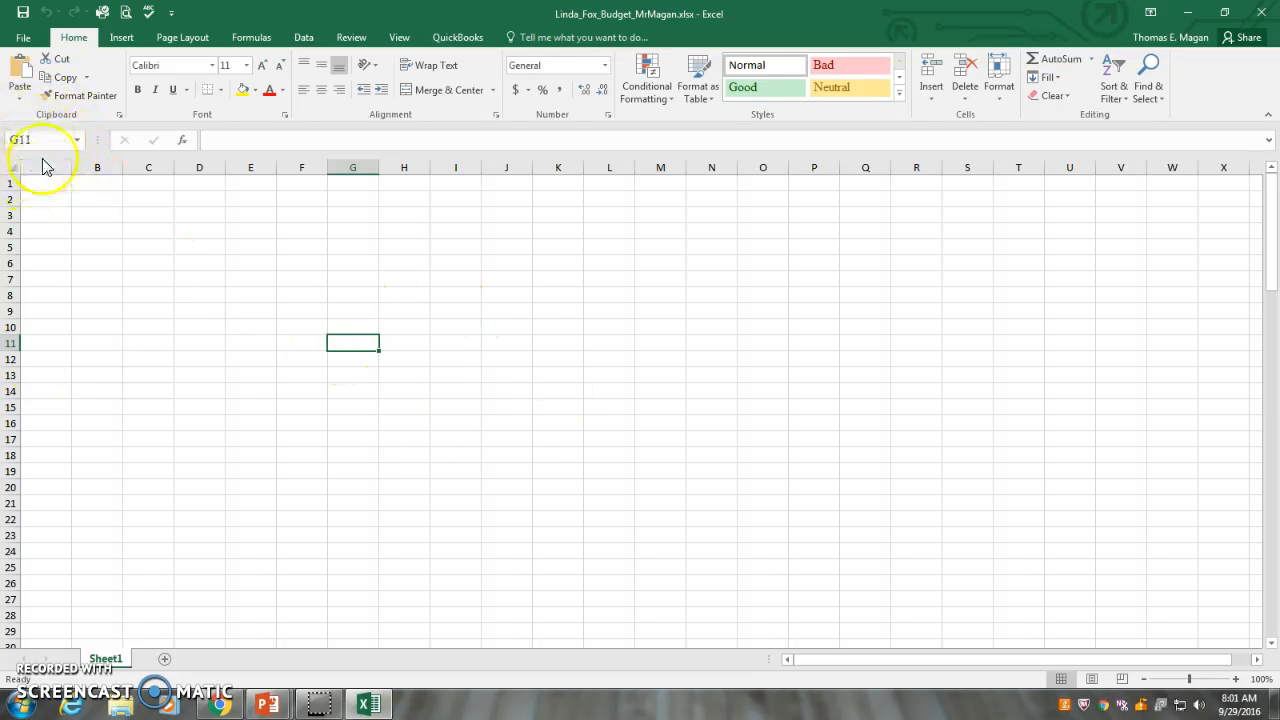
left_click(235, 331)
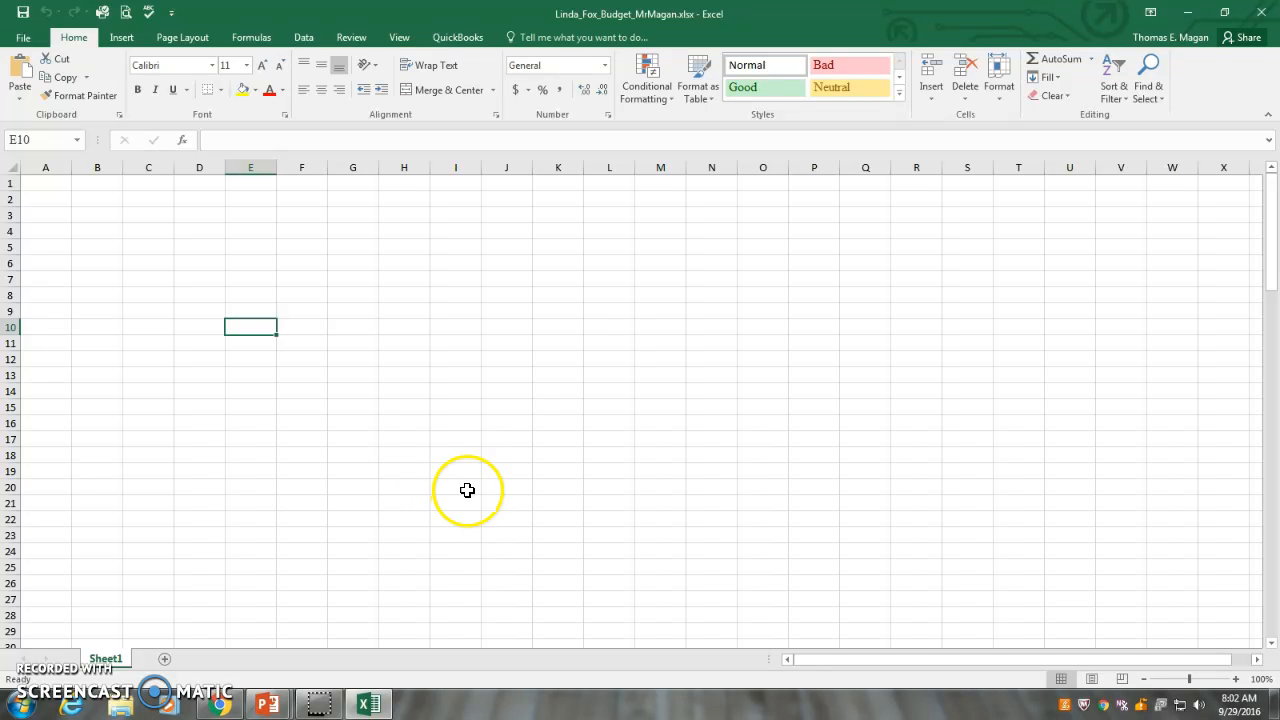
left_click(47, 184)
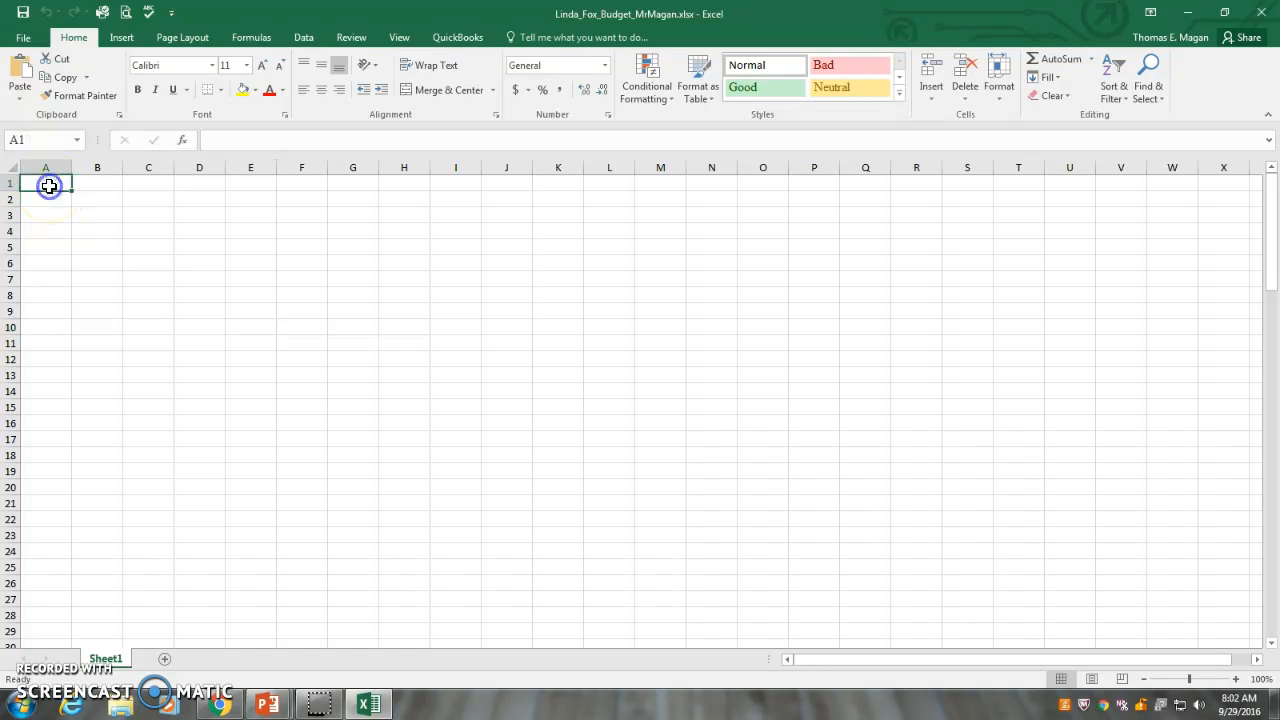
left_click(114, 203)
left_click(106, 228)
left_click(67, 186)
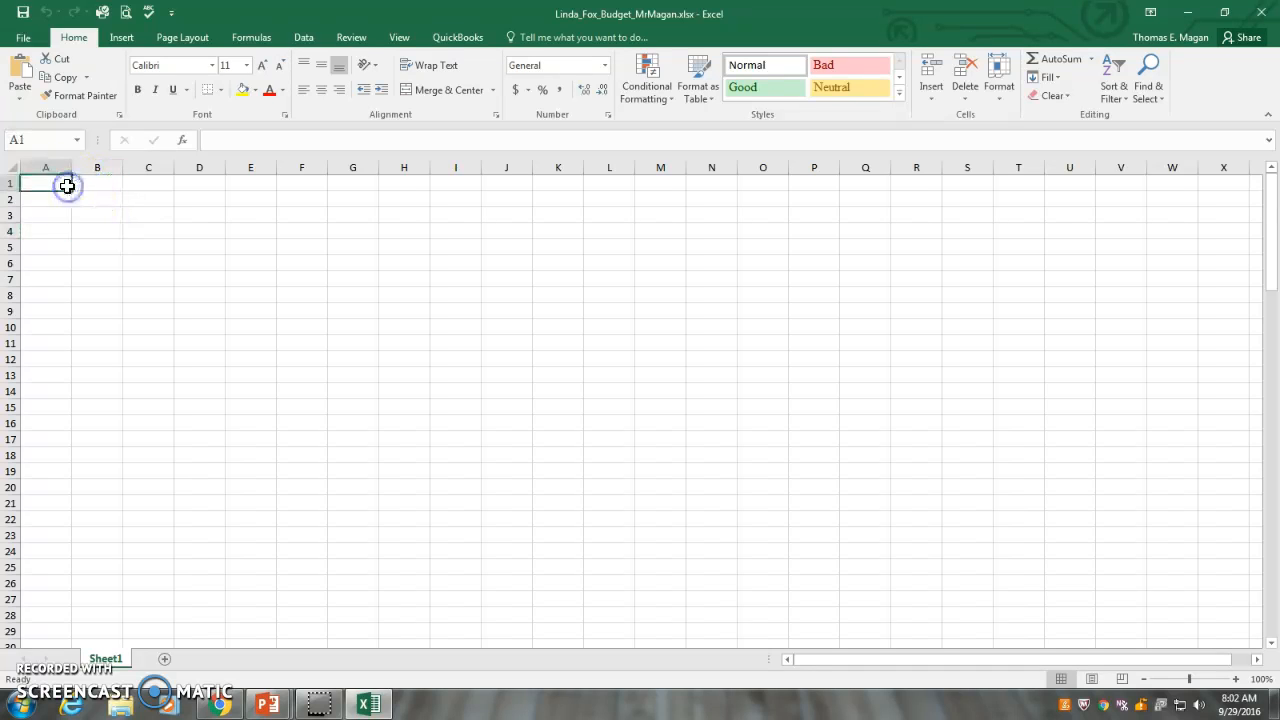
key("Down")
key("Right")
key("Down")
key("Right")
key("Down")
key("Right")
key("Down")
key("Right")
key("Left")
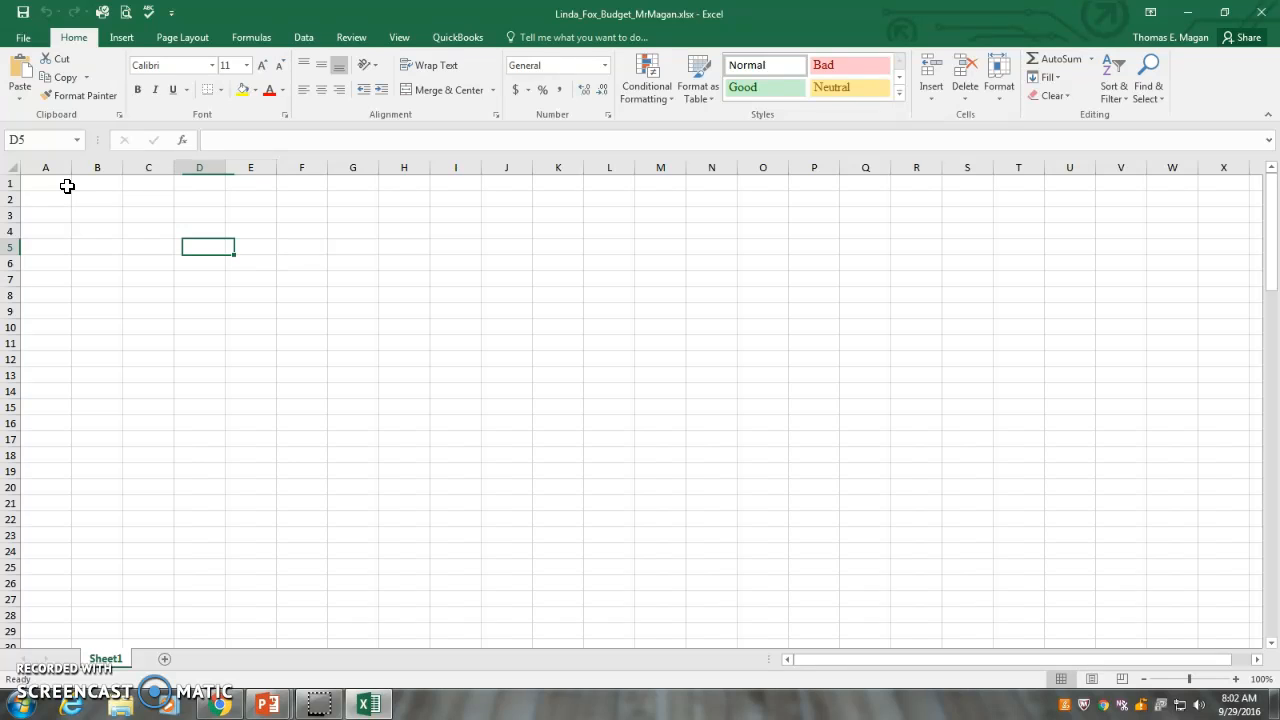
key("Down")
key("Down")
key("Down")
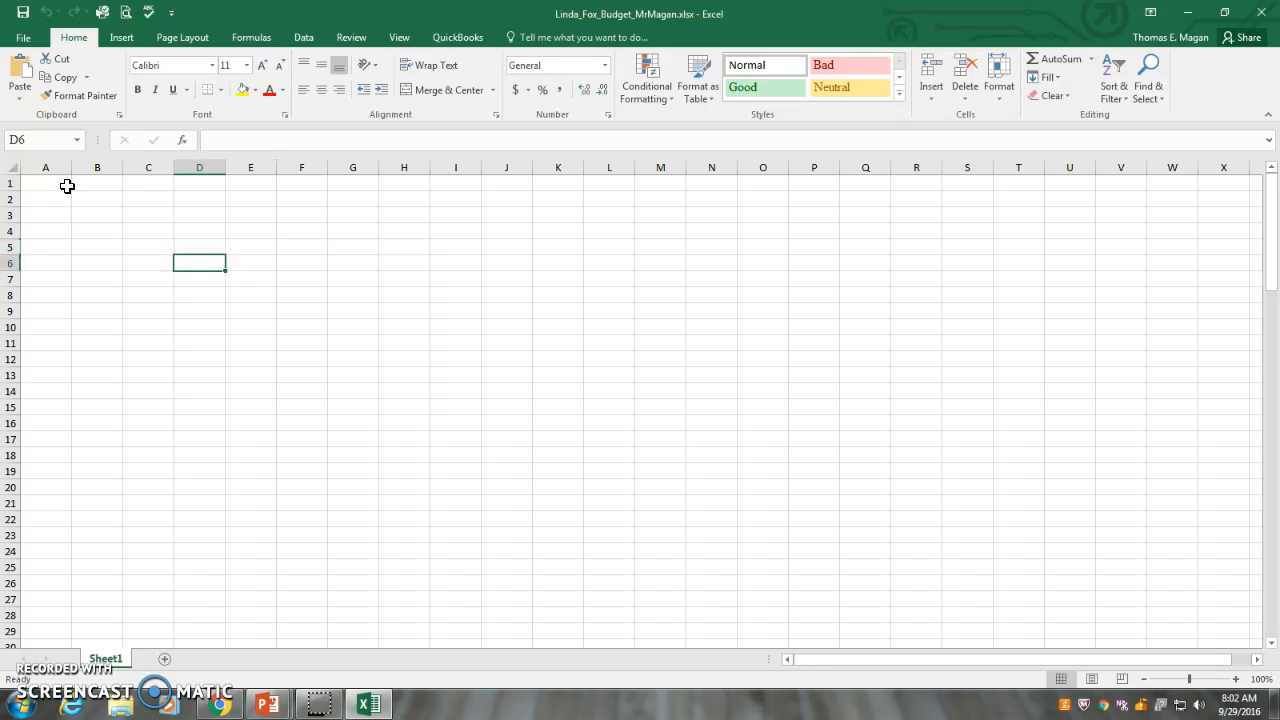
key("Right")
key("Right")
key("Right")
key("Right")
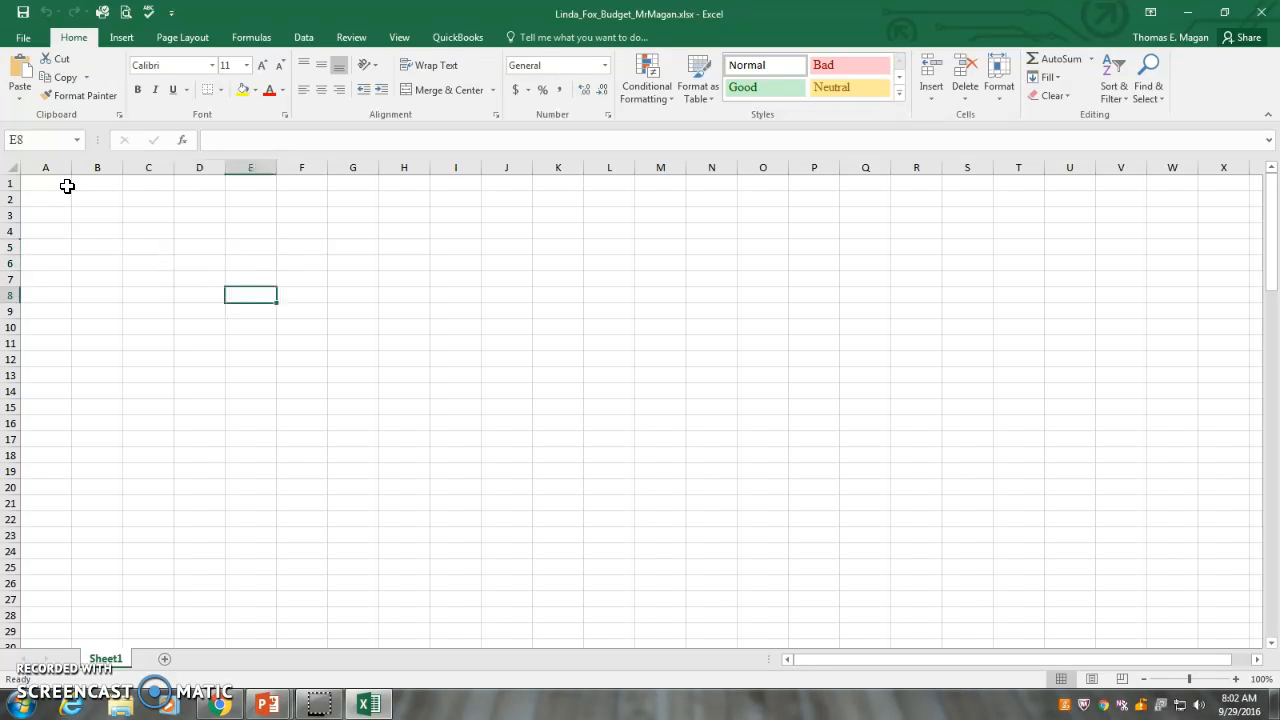
key("Left")
key("Left")
key("Left")
key("Left")
key("Left")
key("Left")
key("Up")
key("Up")
key("Up")
key("Up")
key("Up")
key("Up")
key("Up")
key("Left")
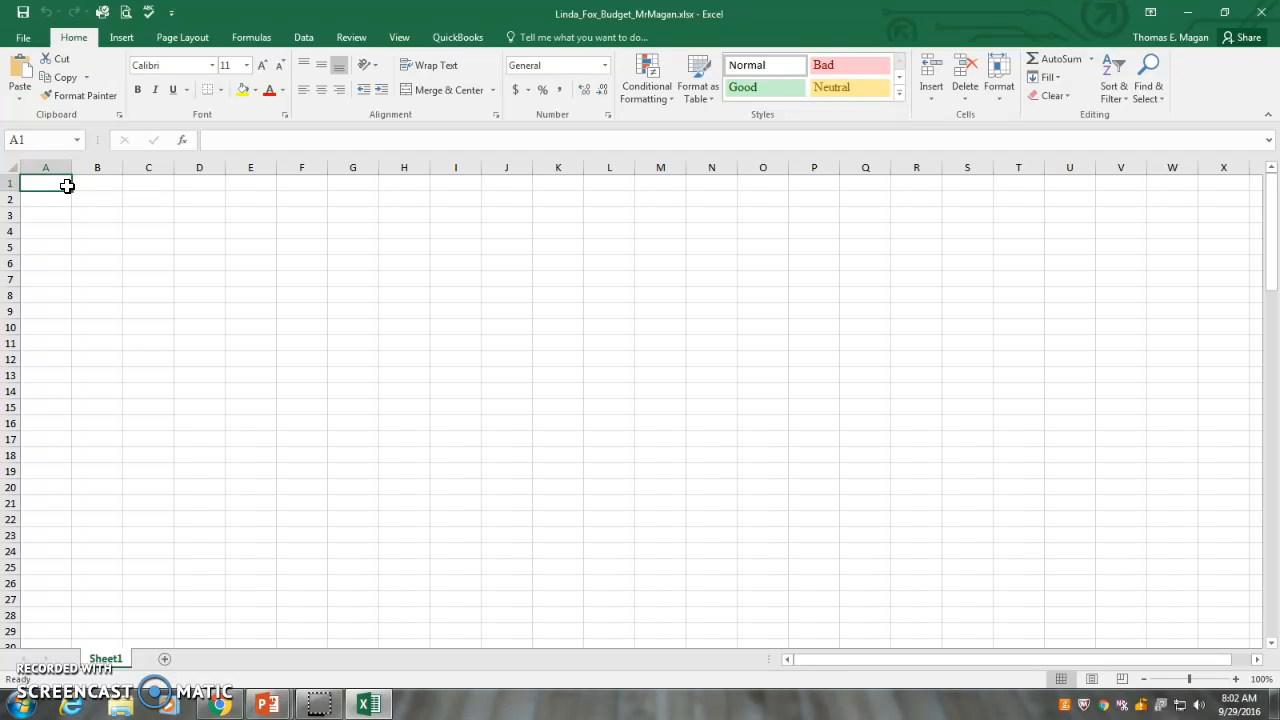
Enter the worksheet title "Personal Budget Worksheet" in cell A1
left_click(51, 198)
left_click(52, 182)
type("Pe")
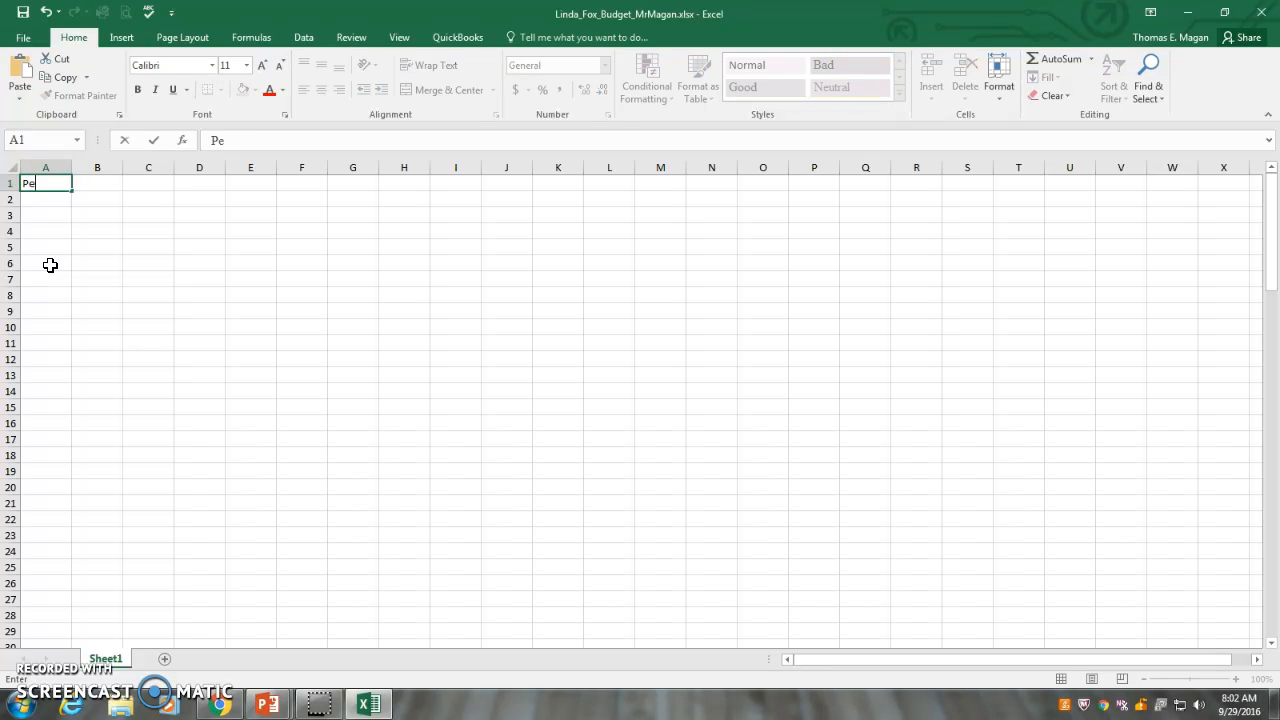
type("rsonal Budget Worksheet")
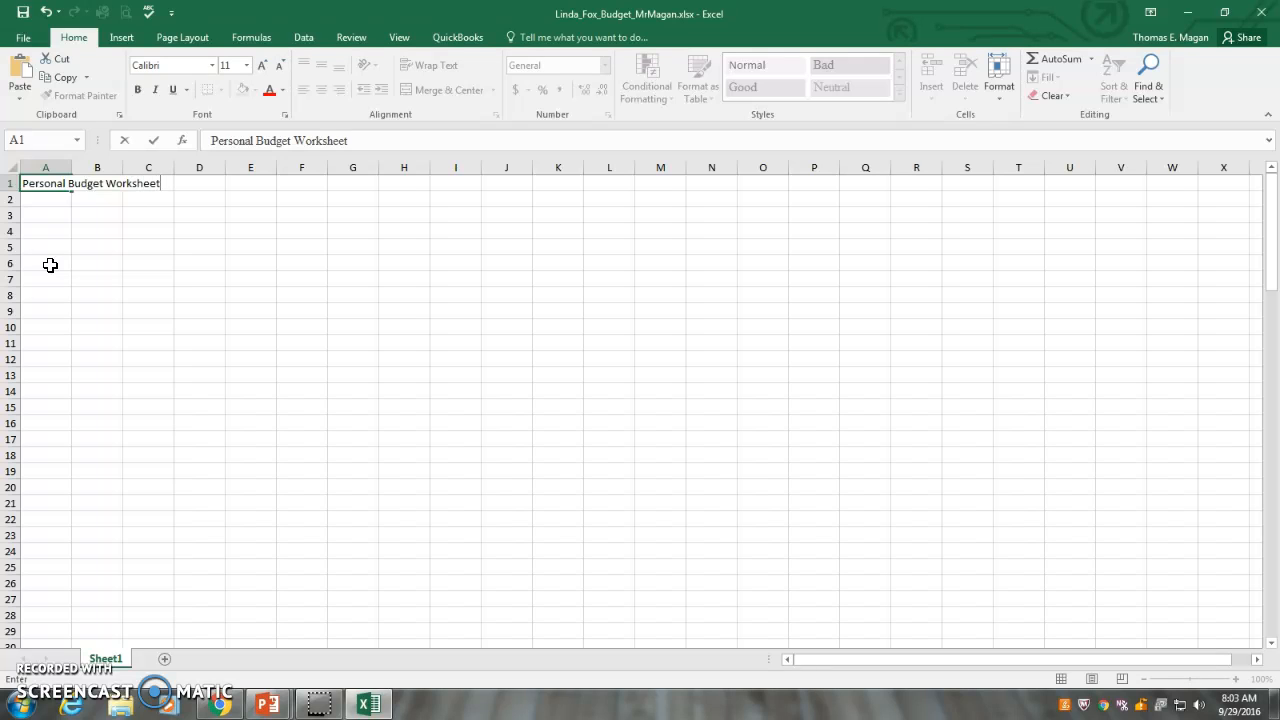
key("Return")
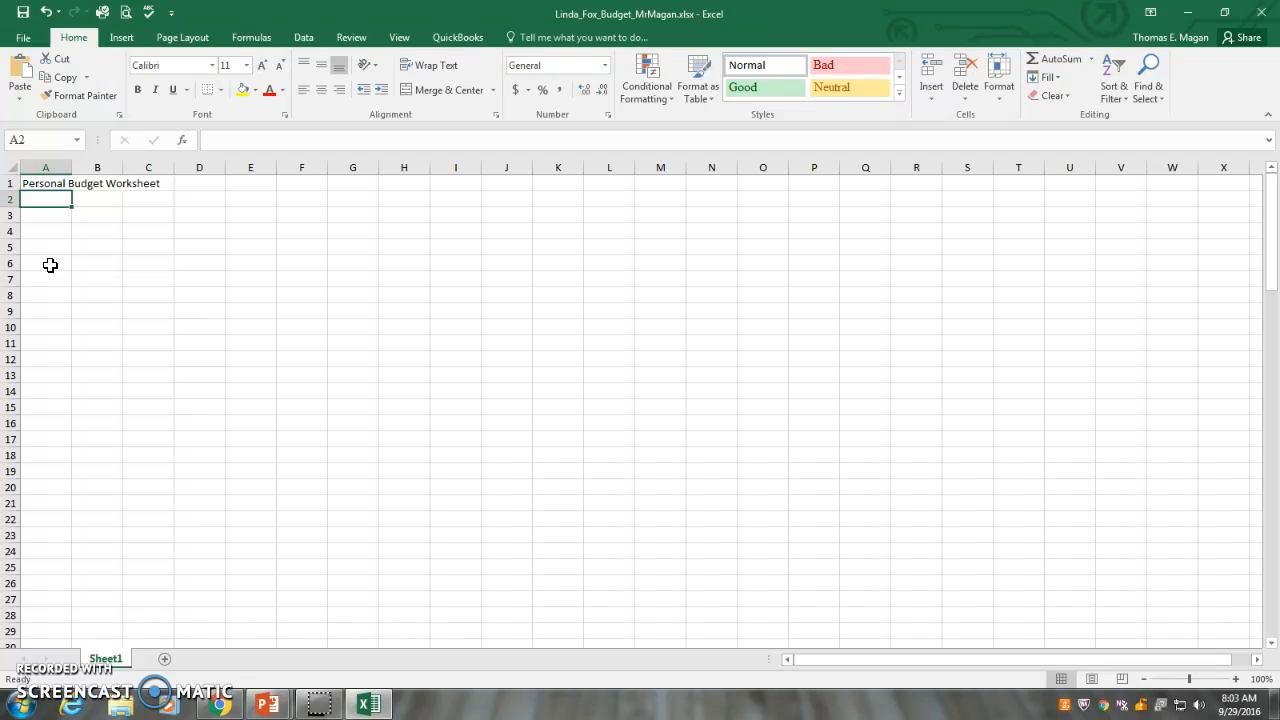
Enter the subtitle "Monthly Estimates" in cell A2 and the section label "Income" in cell A3
type("Monthly Estimates")
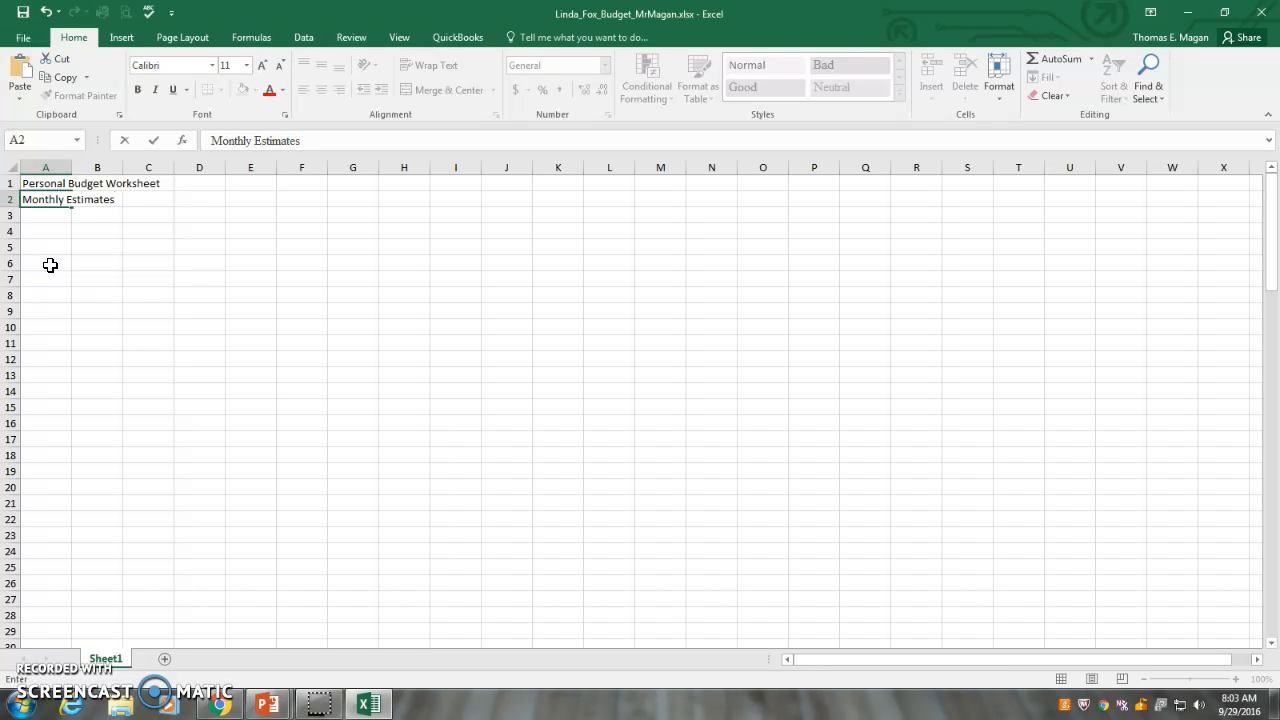
key("Return")
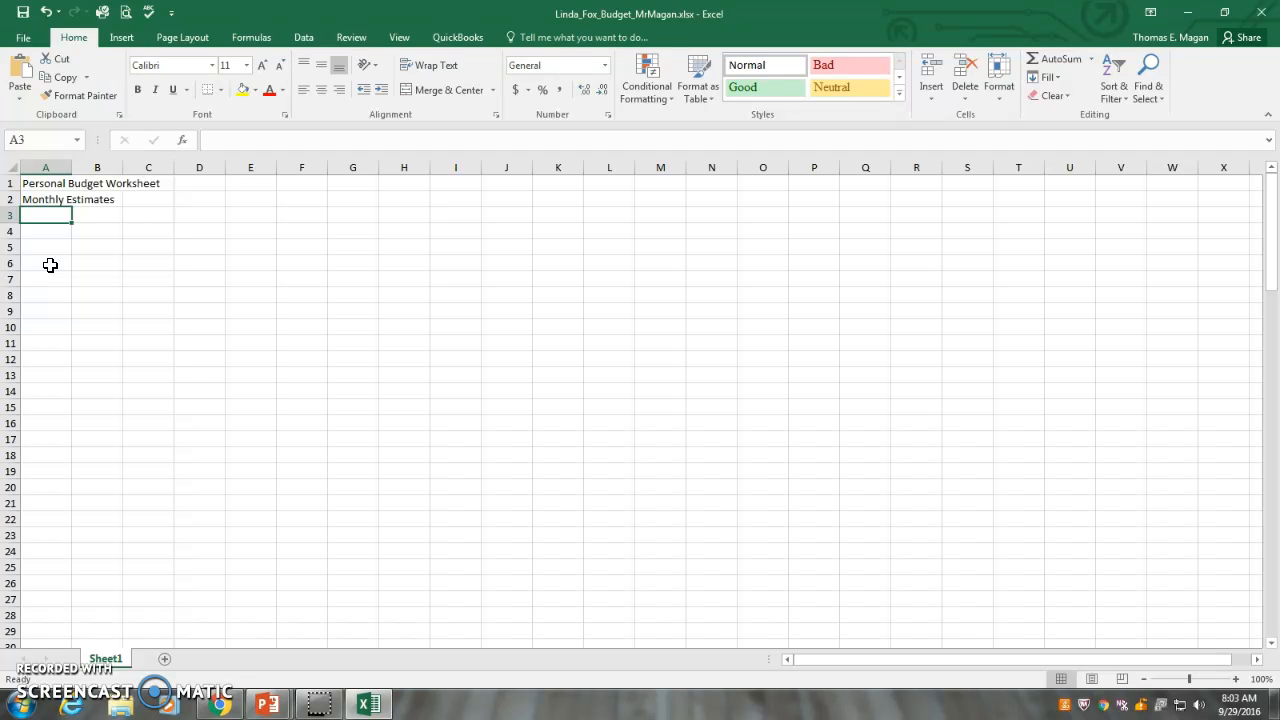
type("Inc")
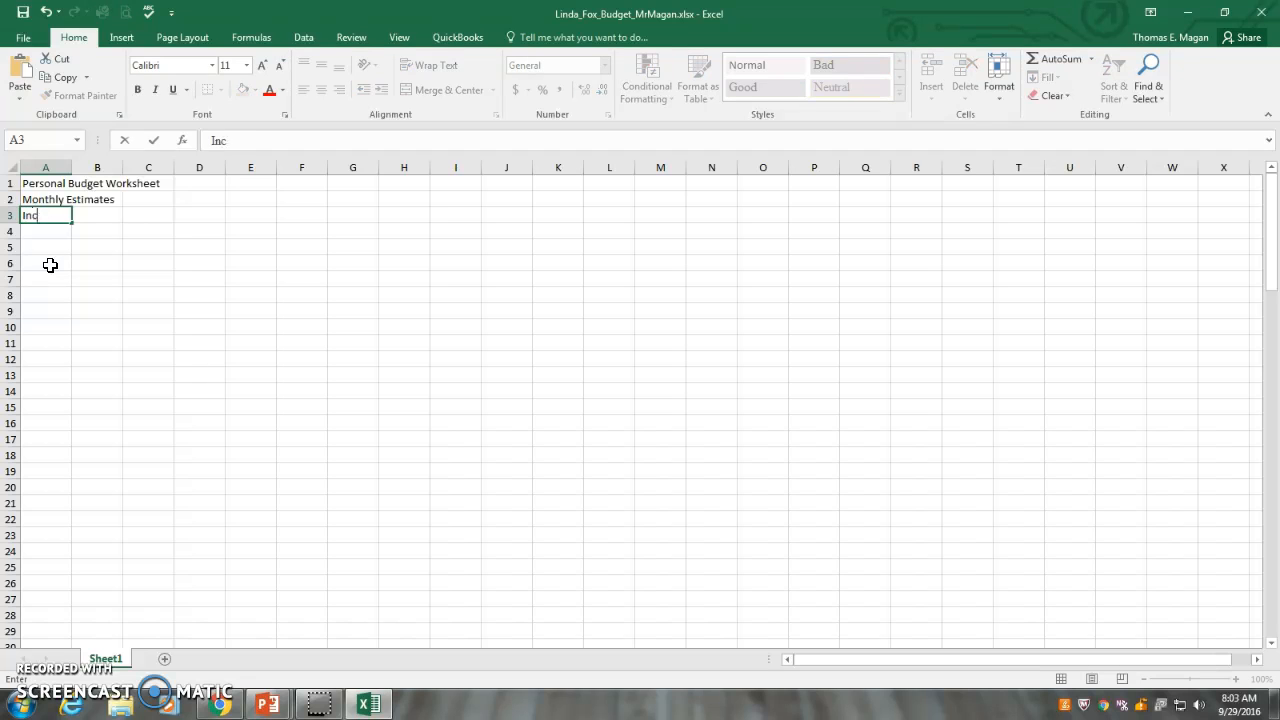
type("ome")
key("Return")
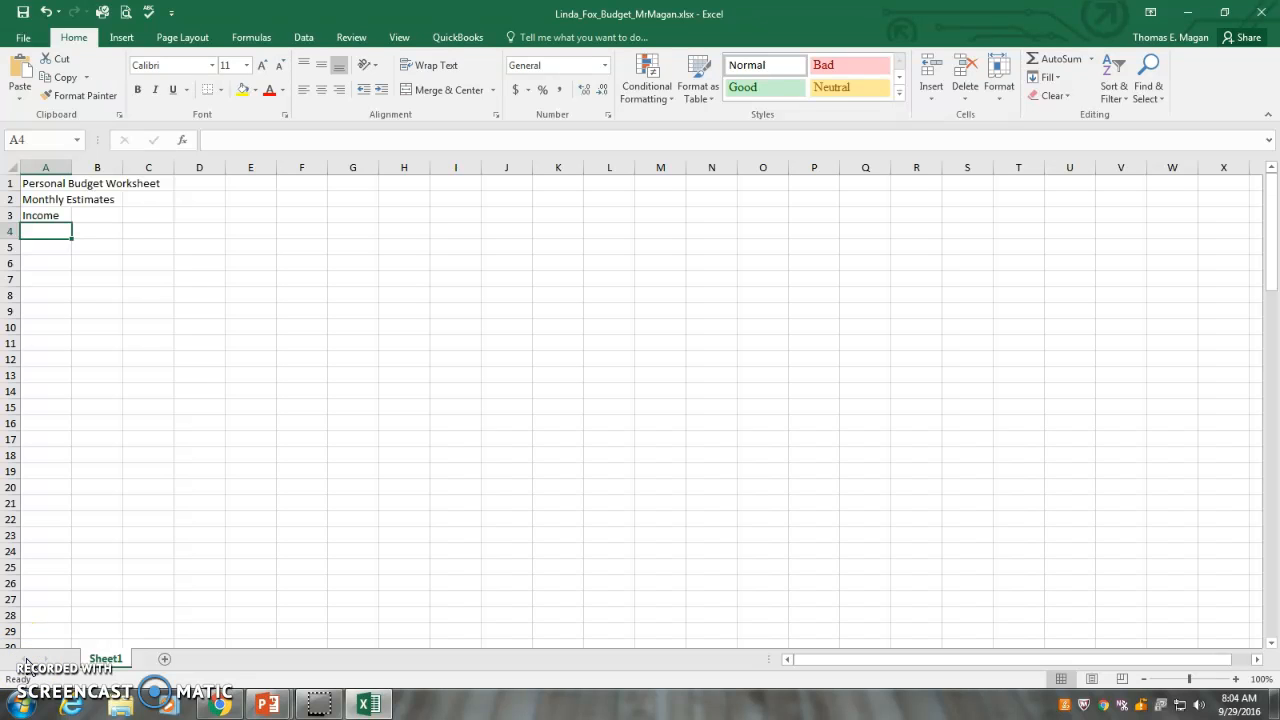
Enter the first month headings beside Income: January in cell B3 and February in cell C3
left_click(37, 182)
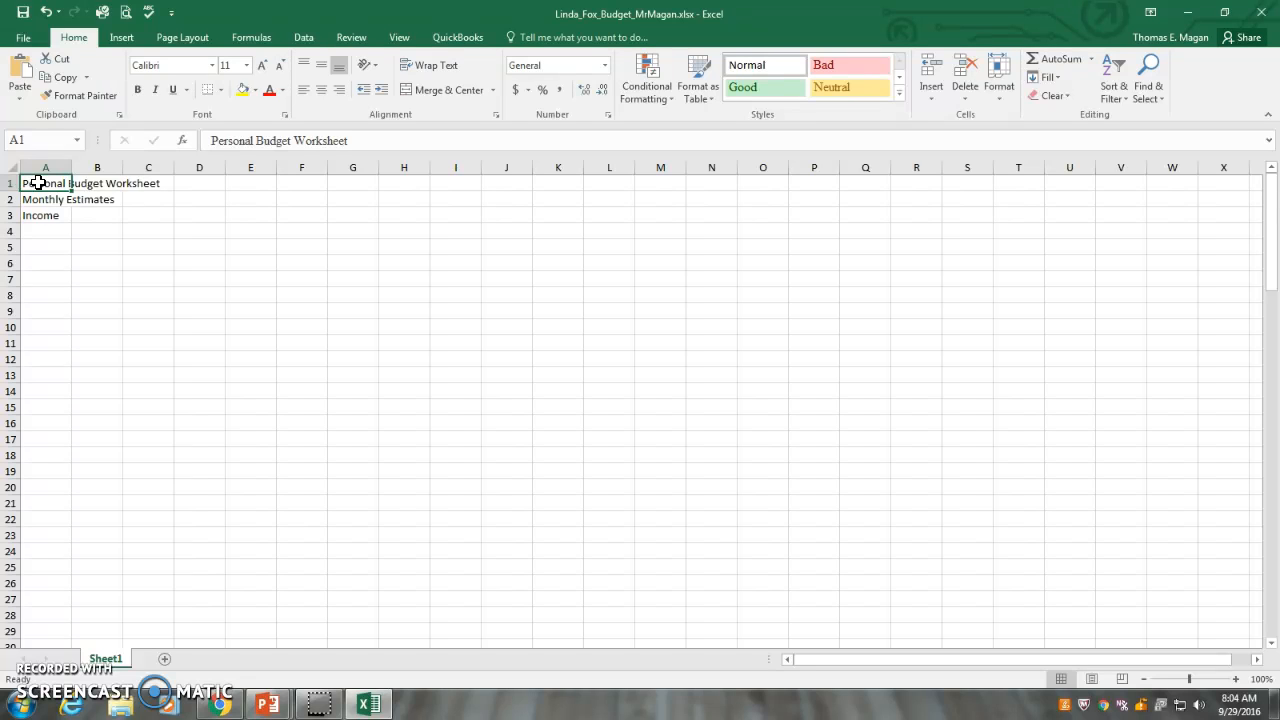
key("Down")
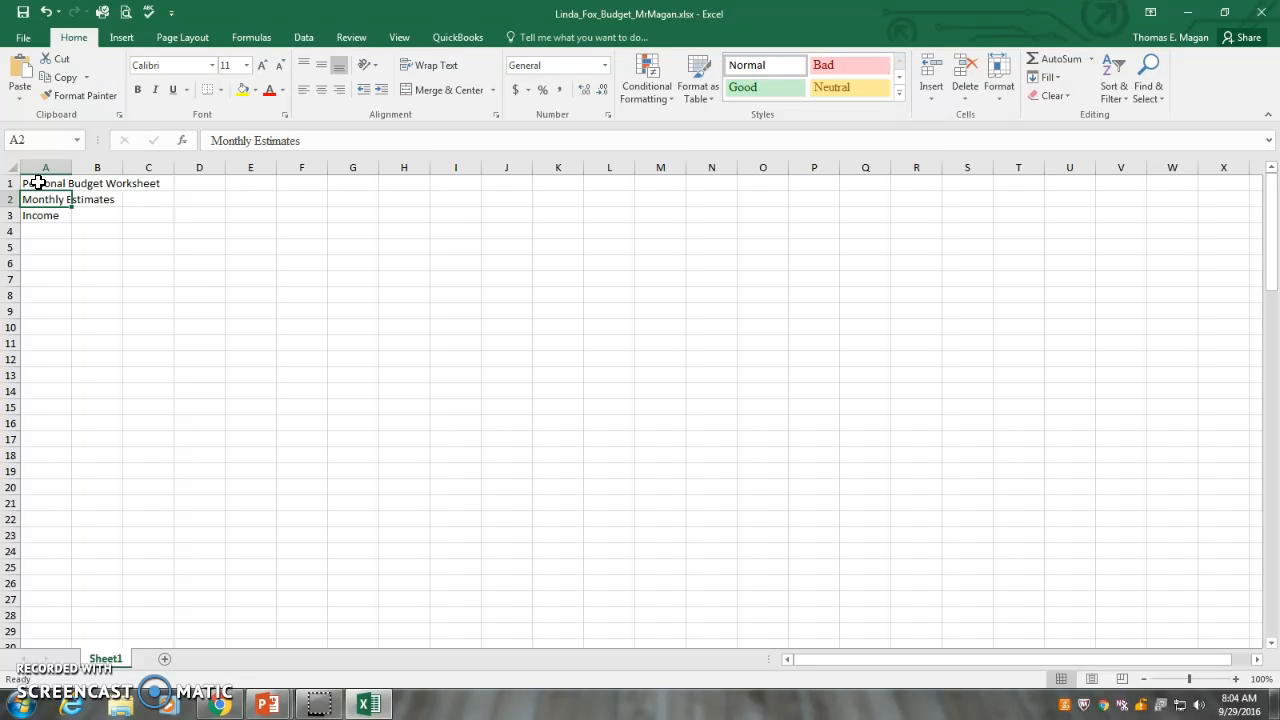
key("Down")
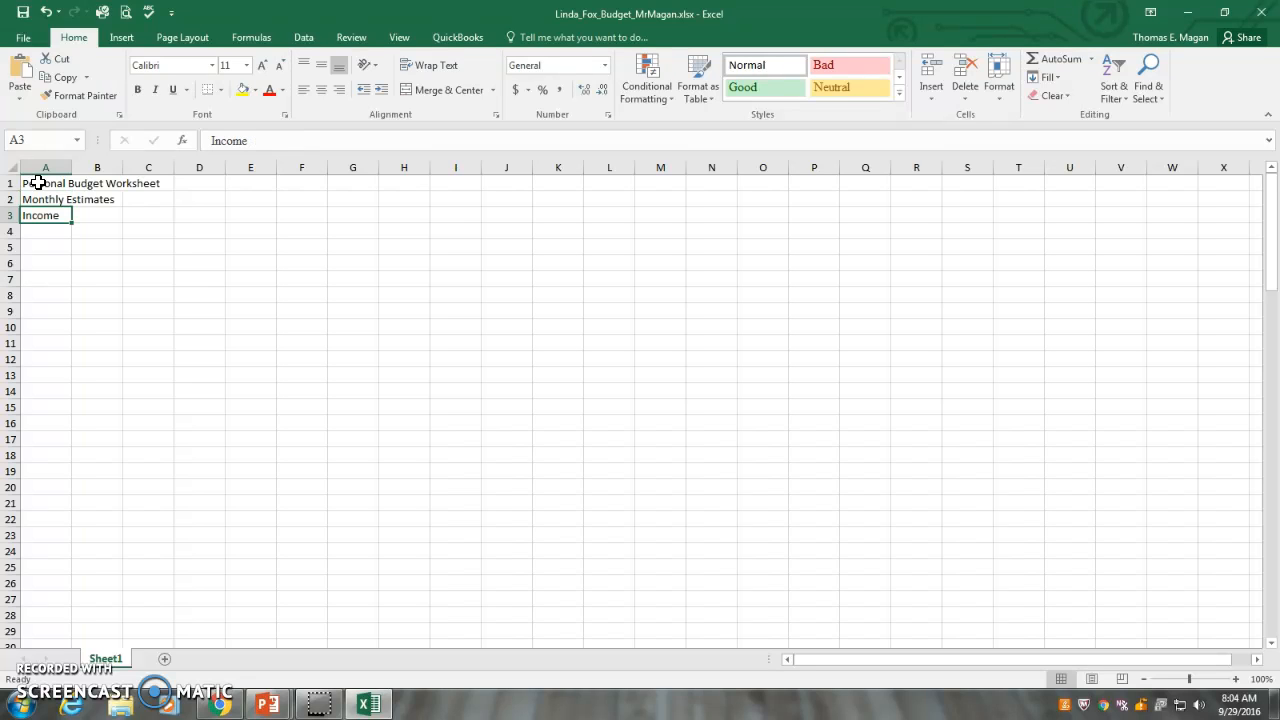
key("Right")
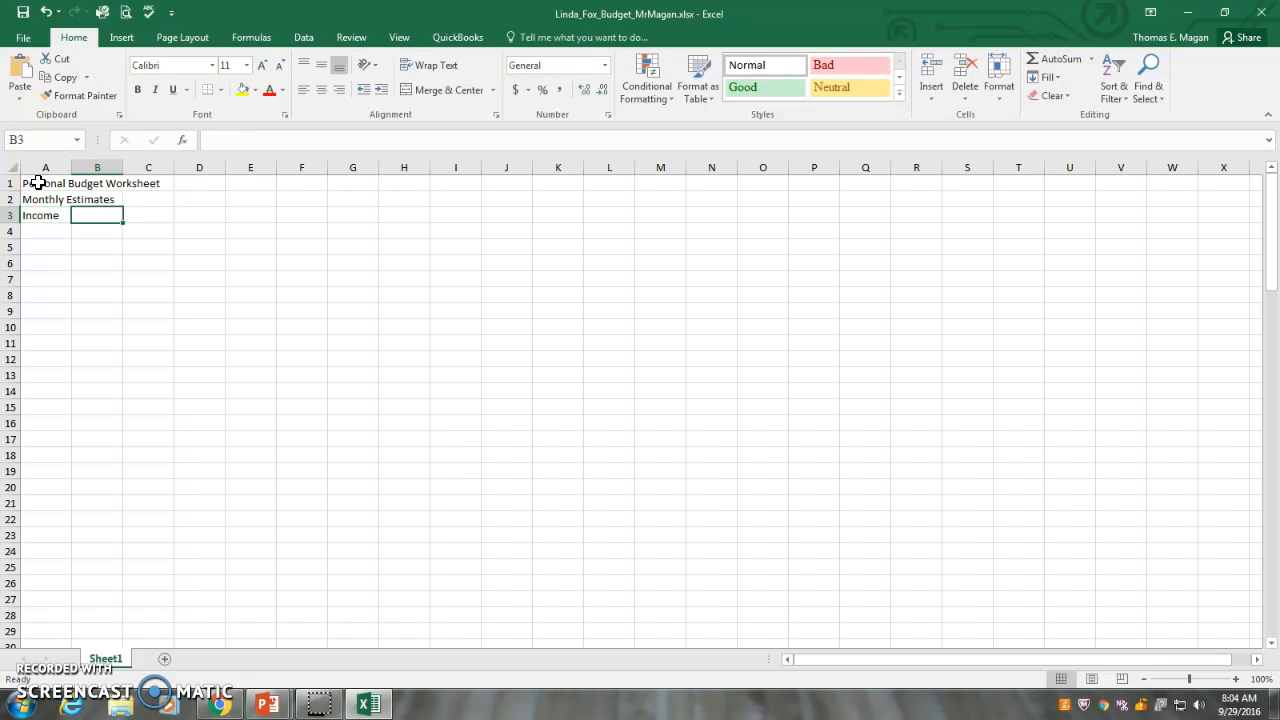
key("Left")
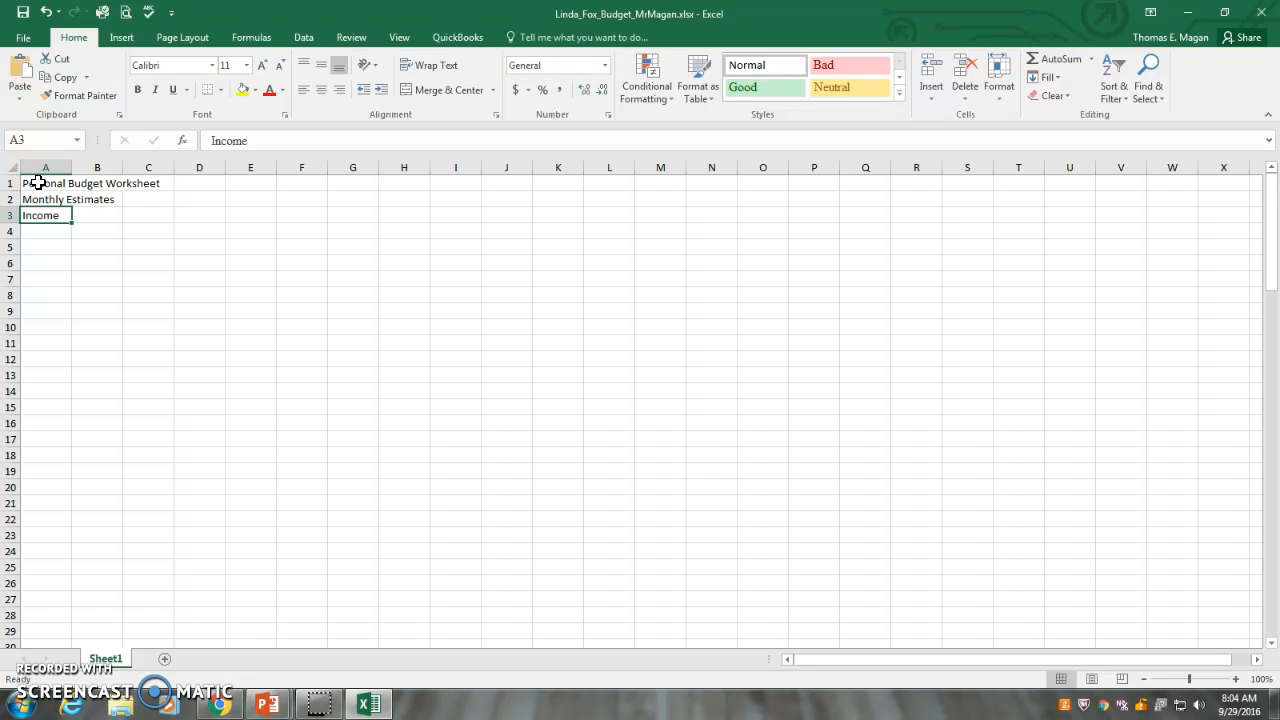
key("Right")
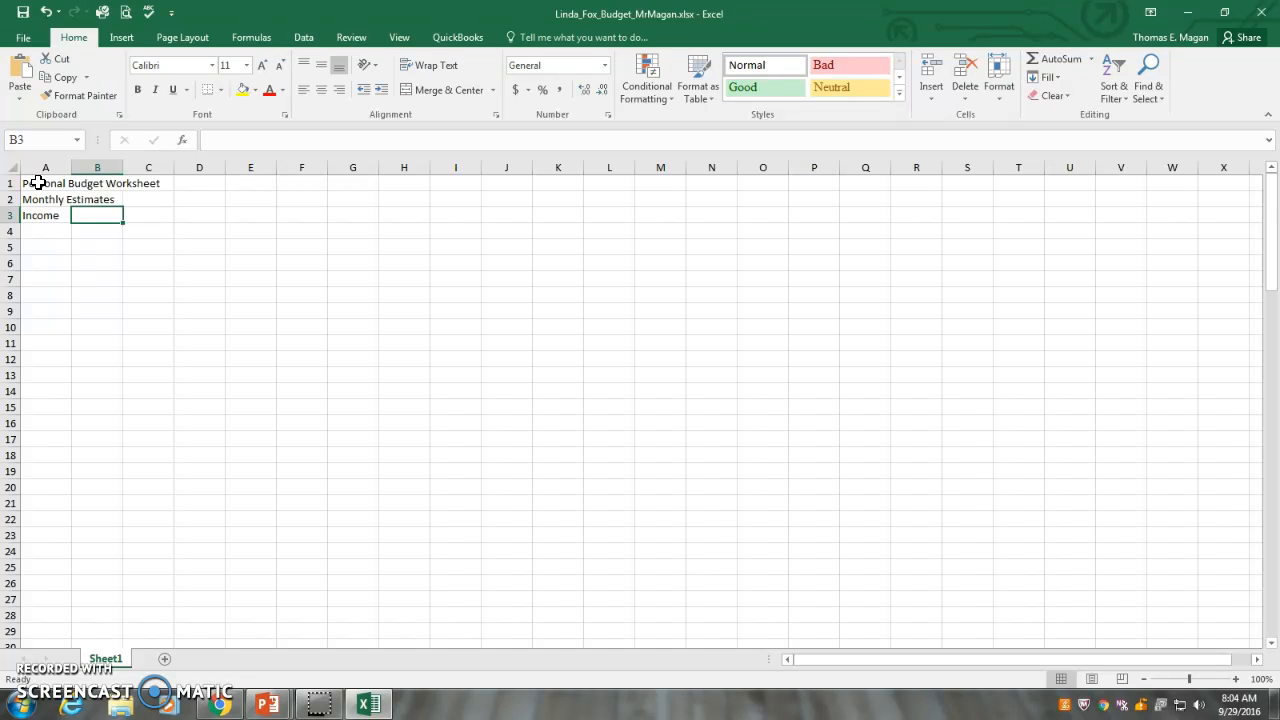
type("J")
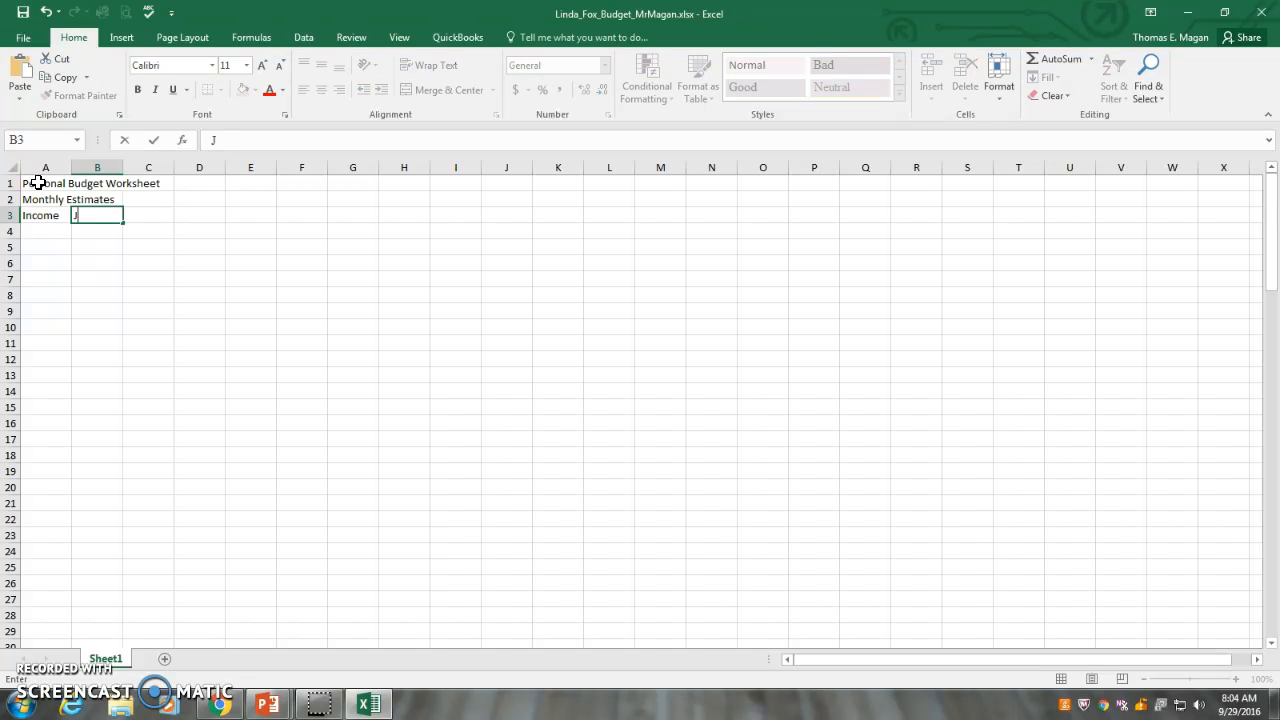
type("anuary")
key("Tab")
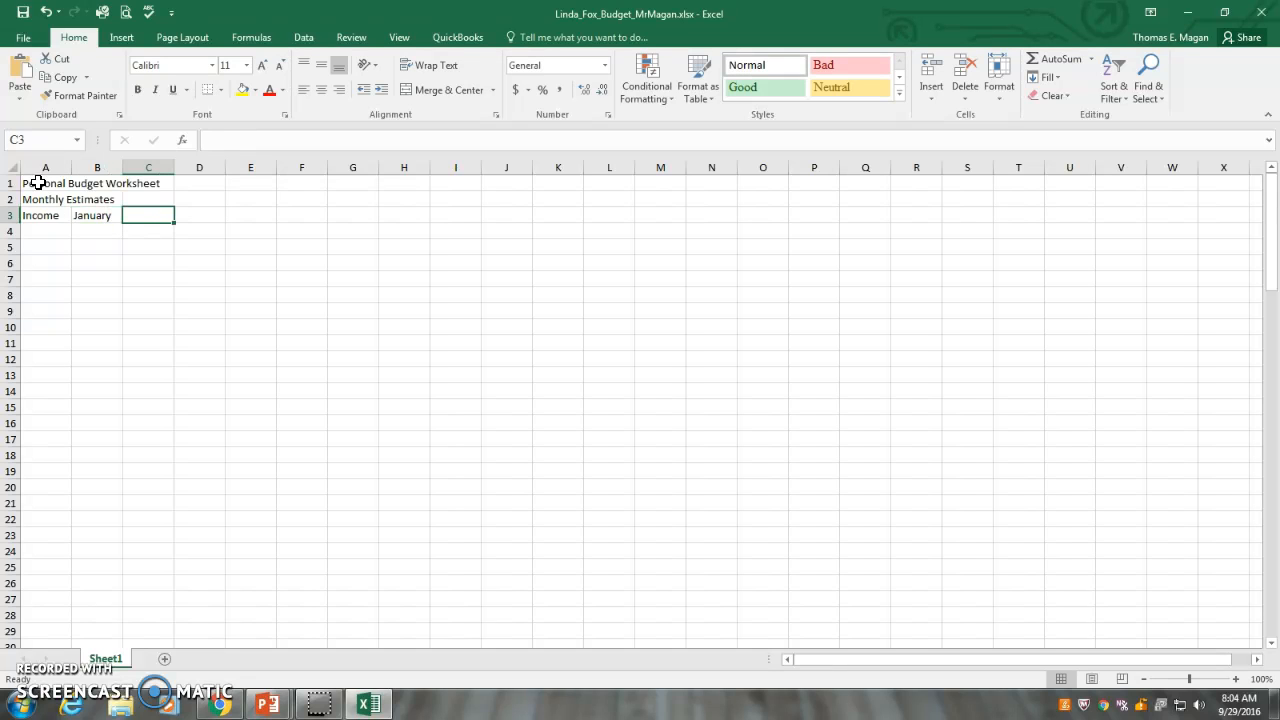
type("February")
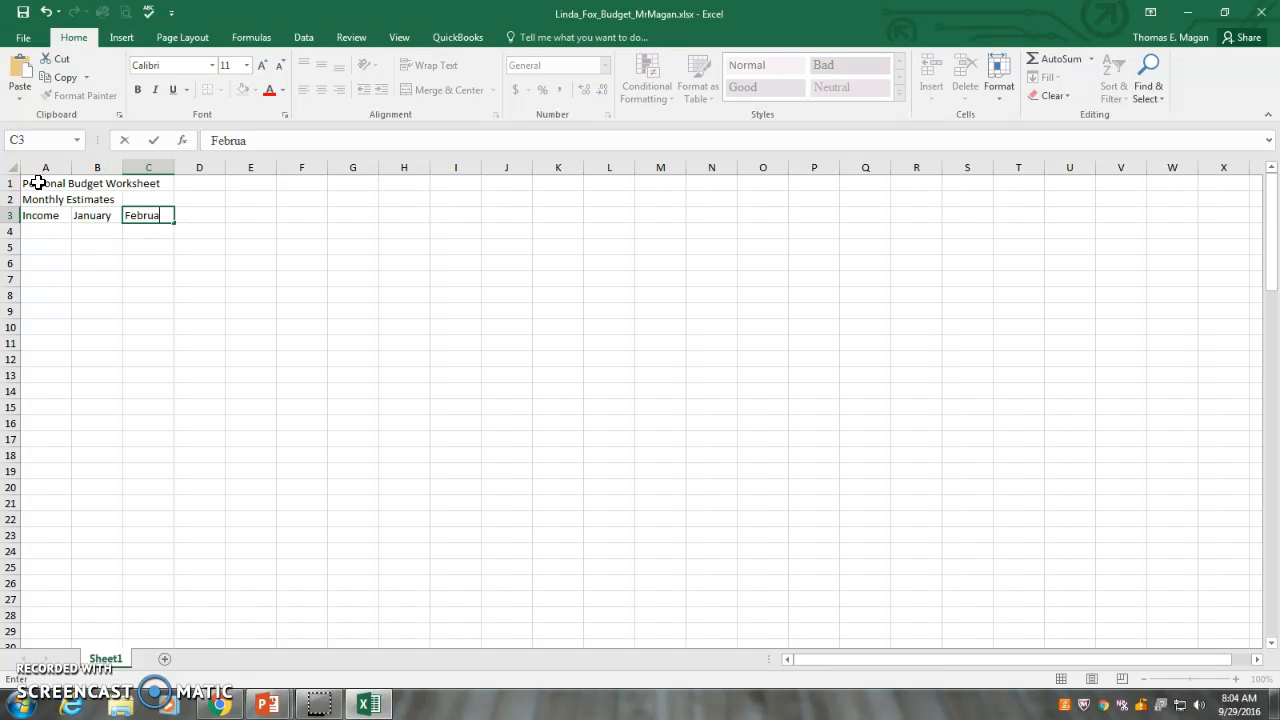
key("Return")
Continue the month headings in row 3 with March in D3, April in E3 and May in F3
key("Right")
key("Right")
key("Right")
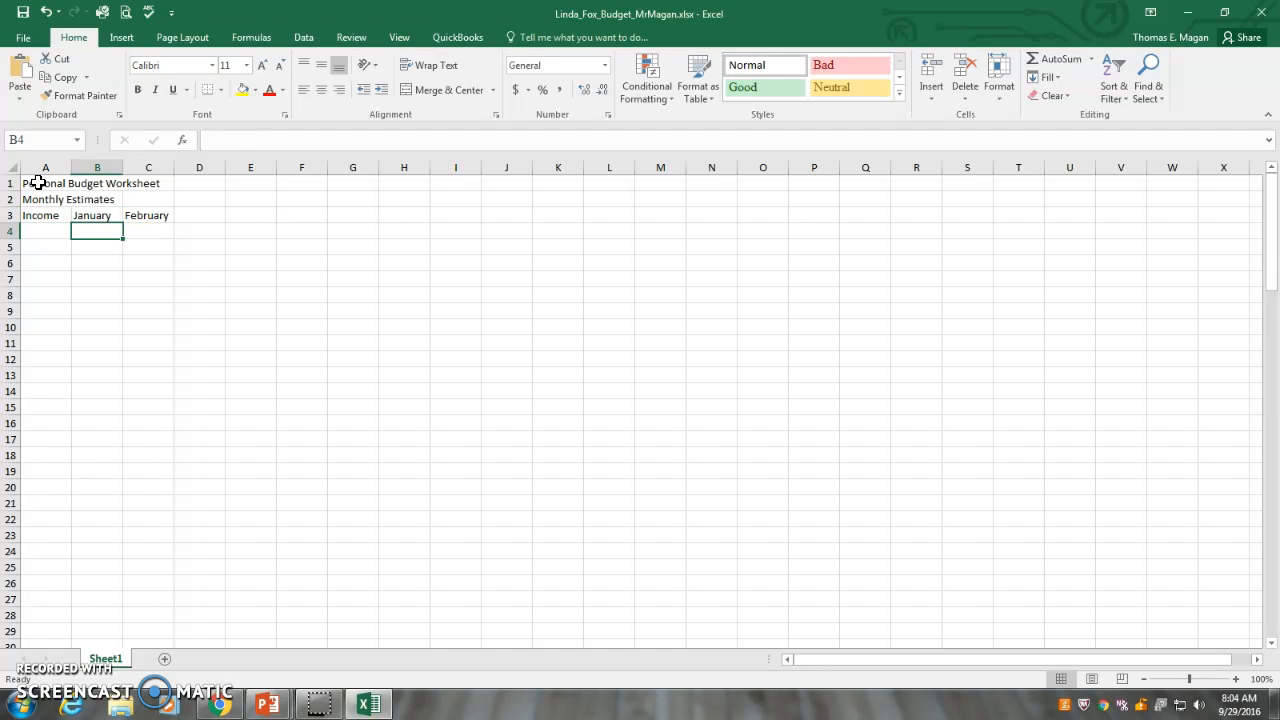
key("Up")
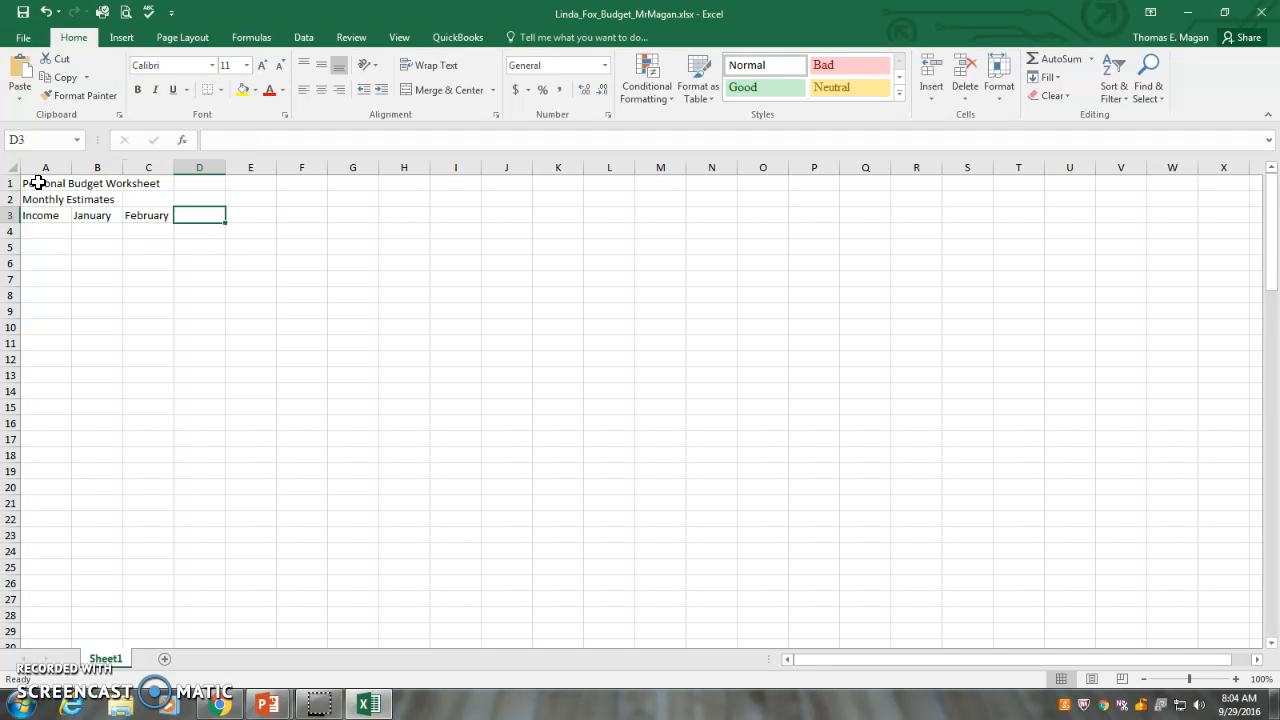
type("March")
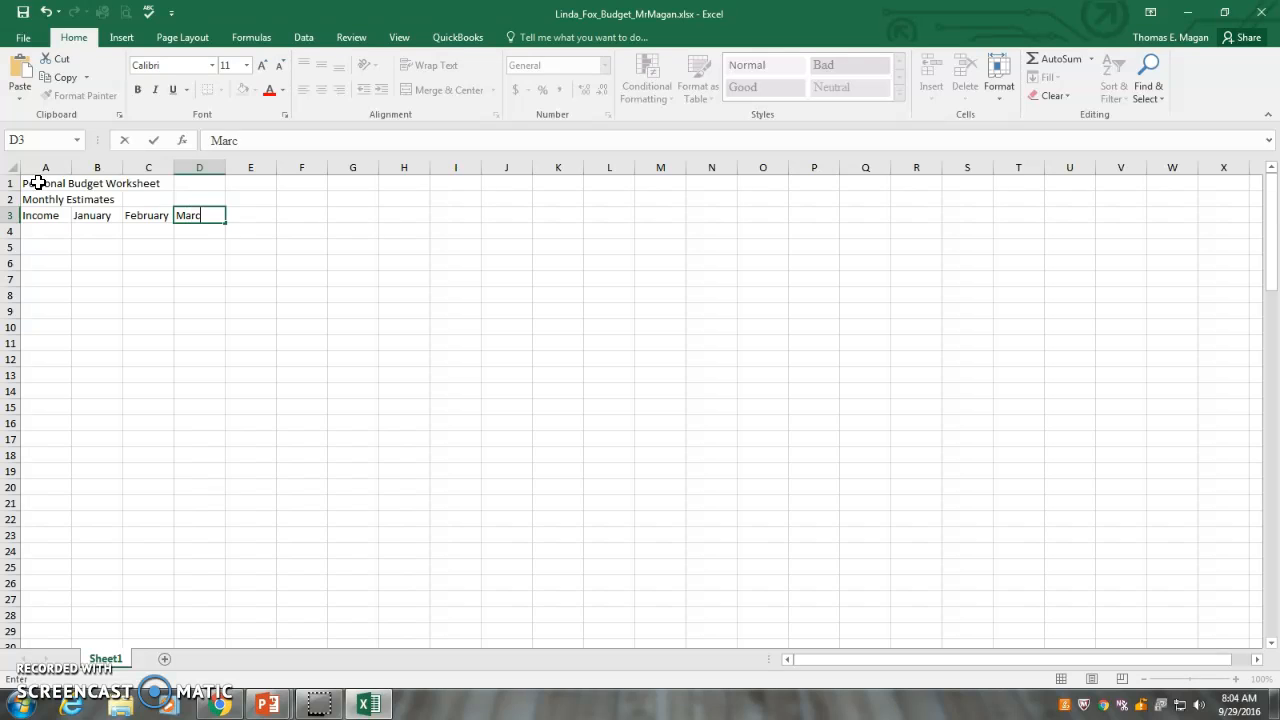
key("Tab")
type("April")
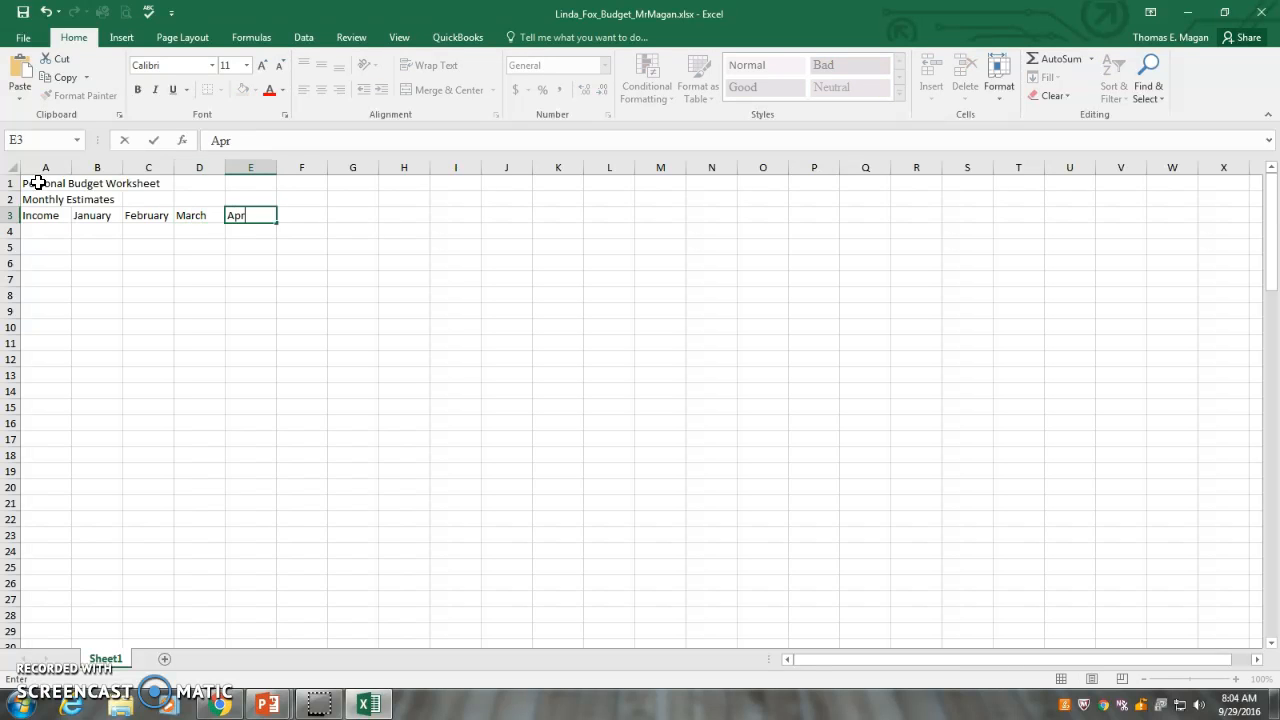
key("Tab")
type("May")
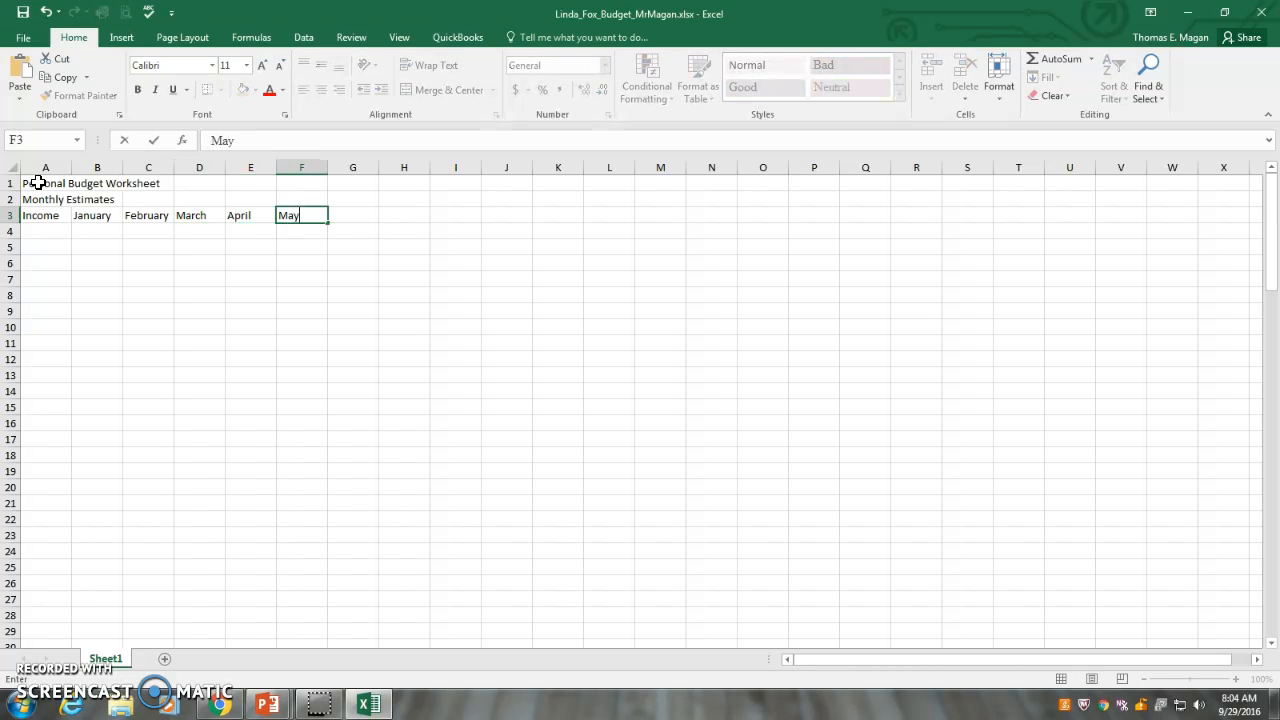
Add the headings June, July and August in cells G3 through I3
key("Tab")
type("June")
key("Tab")
type("July")
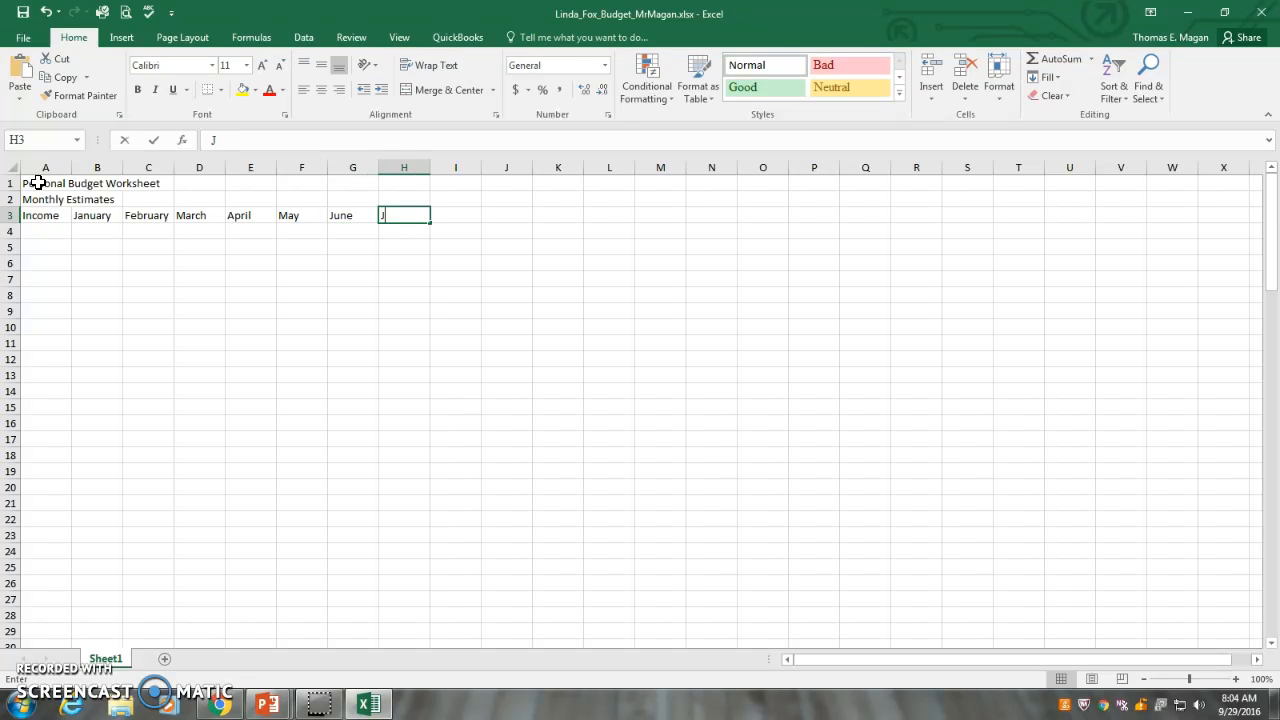
key("ctrl+Return")
key("Tab")
type("A")
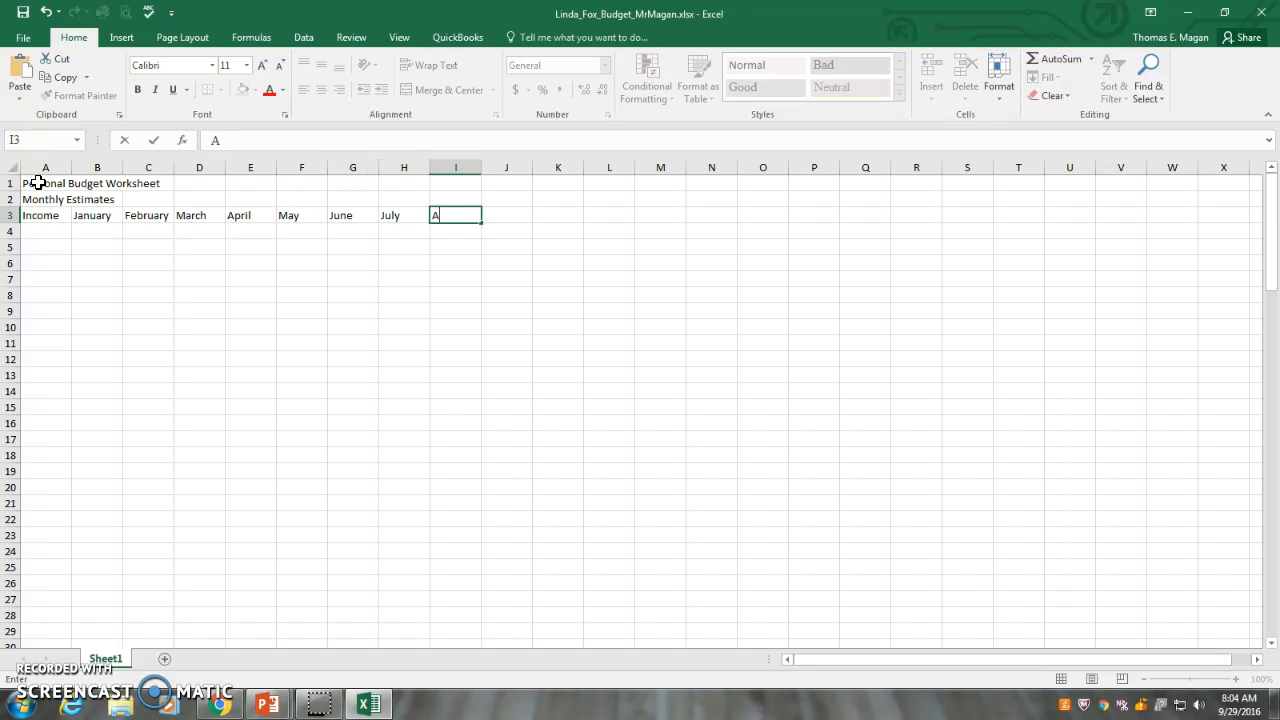
type("ugust")
Add the headings September in cell J3 and October in cell K3
key("Tab")
type("September")
key("Tab")
type("Octobe")
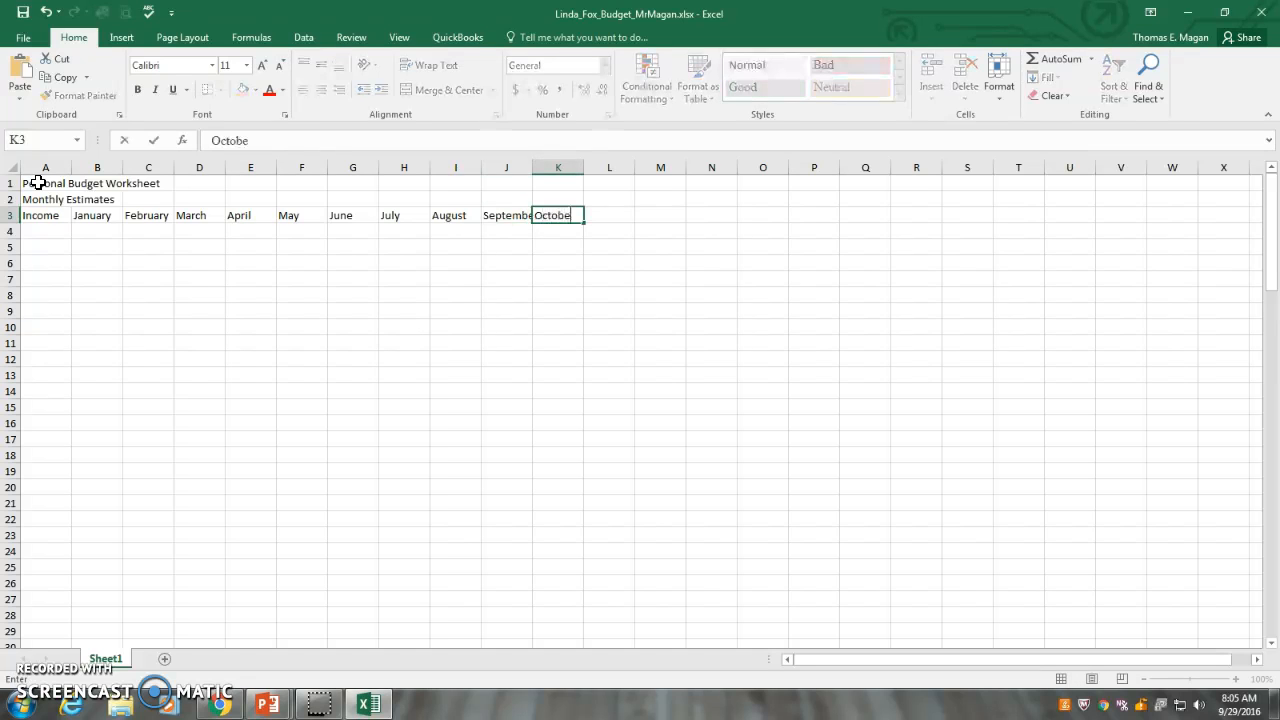
type("r")
Complete the Income heading row with November in L3, December in M3 and Total in N3
key("Tab")
type("Novembe")
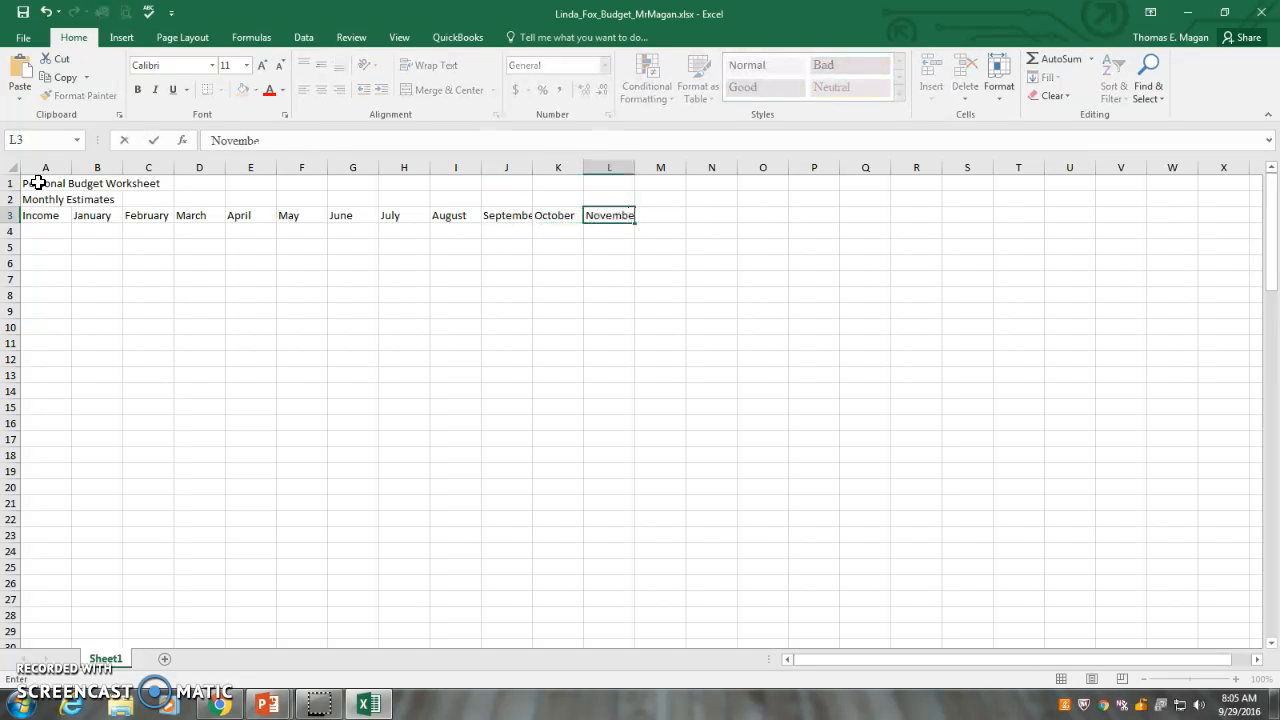
type("r")
key("Tab")
type("Dece")
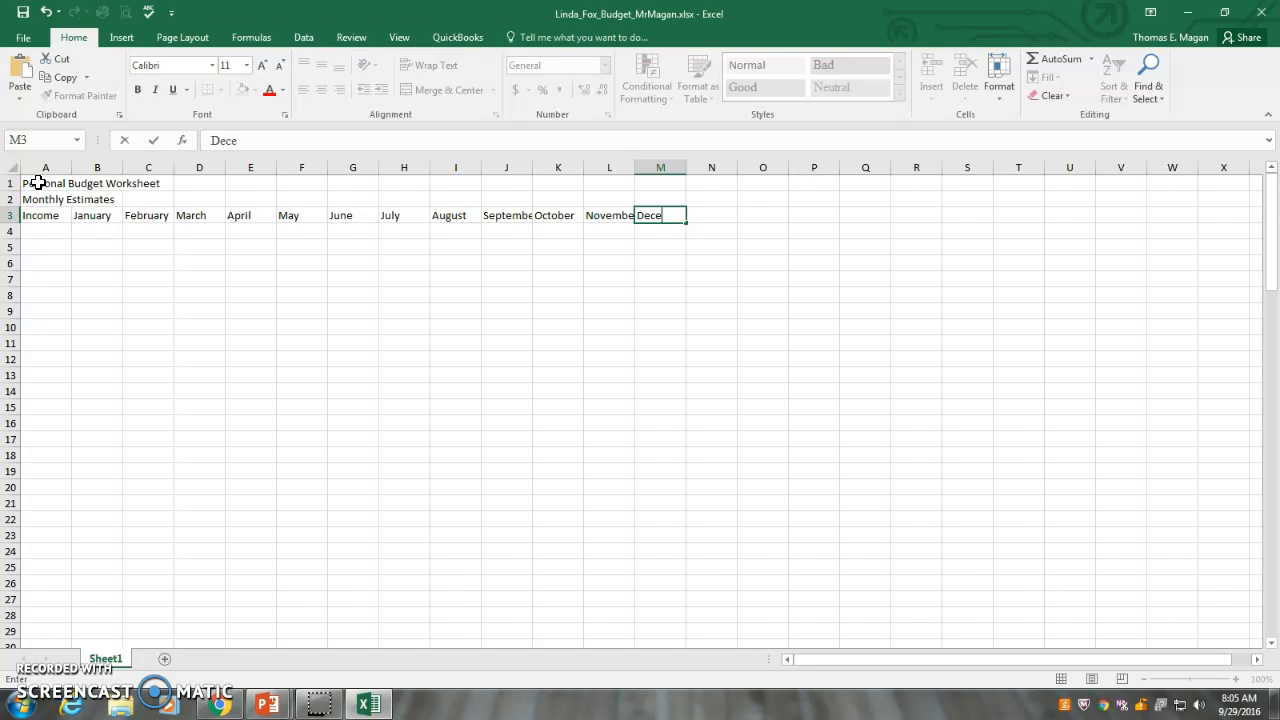
type("mber")
key("Tab")
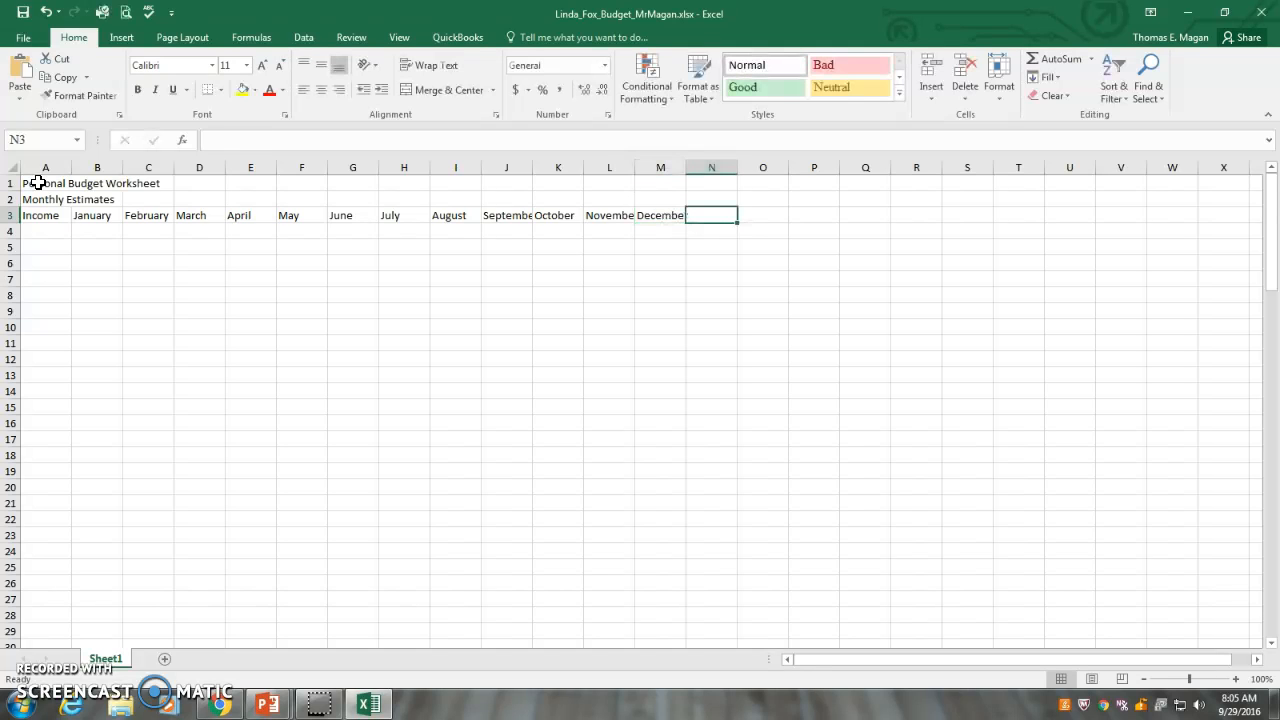
type("Total")
key("Return")
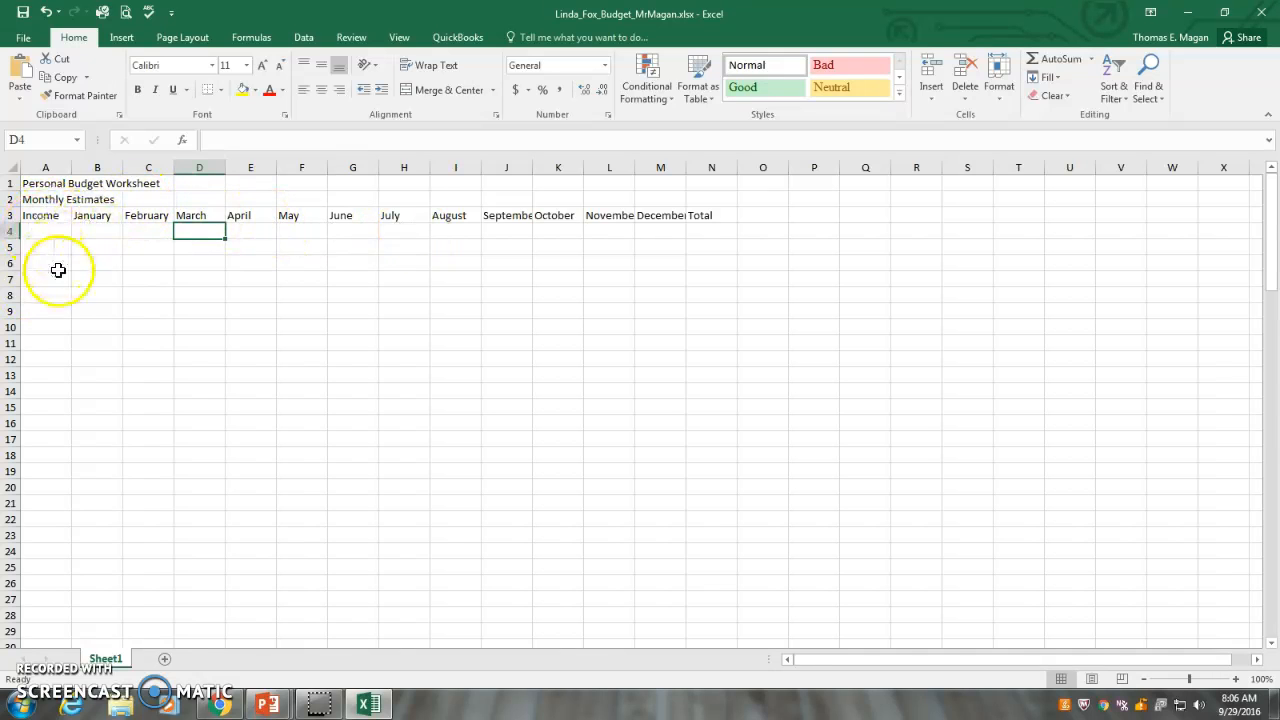
Enter the section label "Expenses" in cell A8 and the heading January in cell B8
left_click(44, 297)
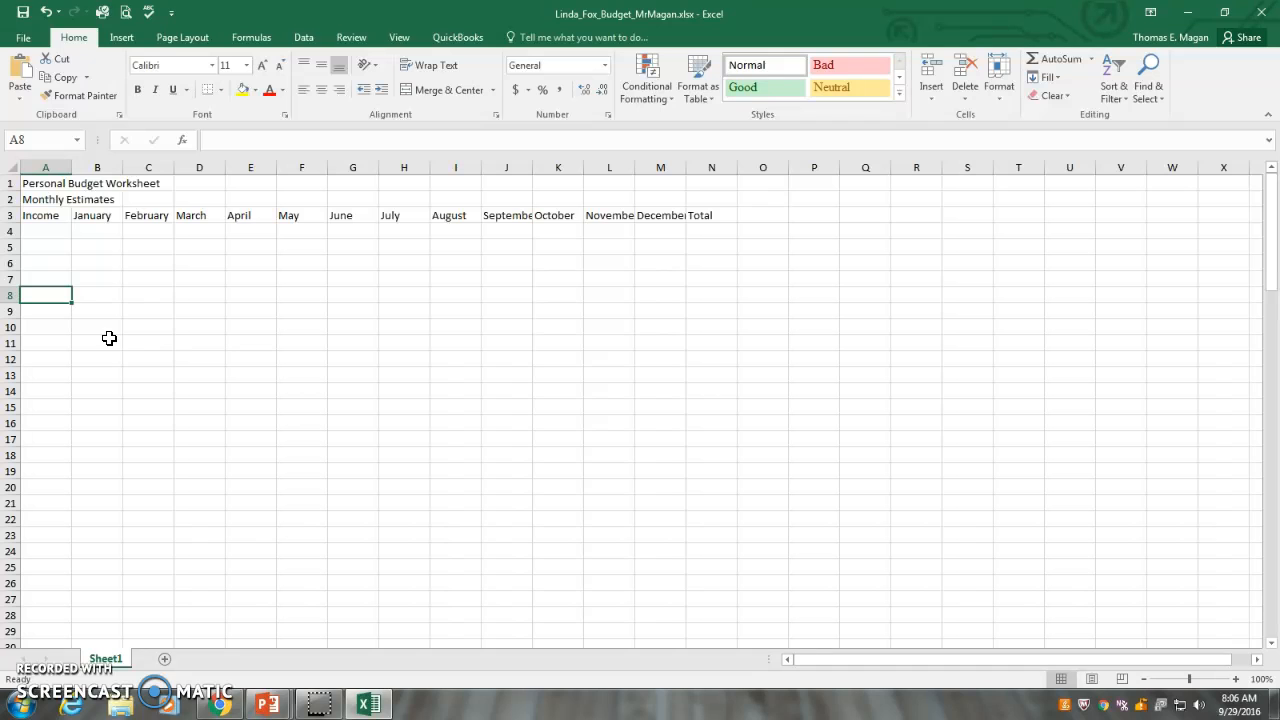
type("Exp")
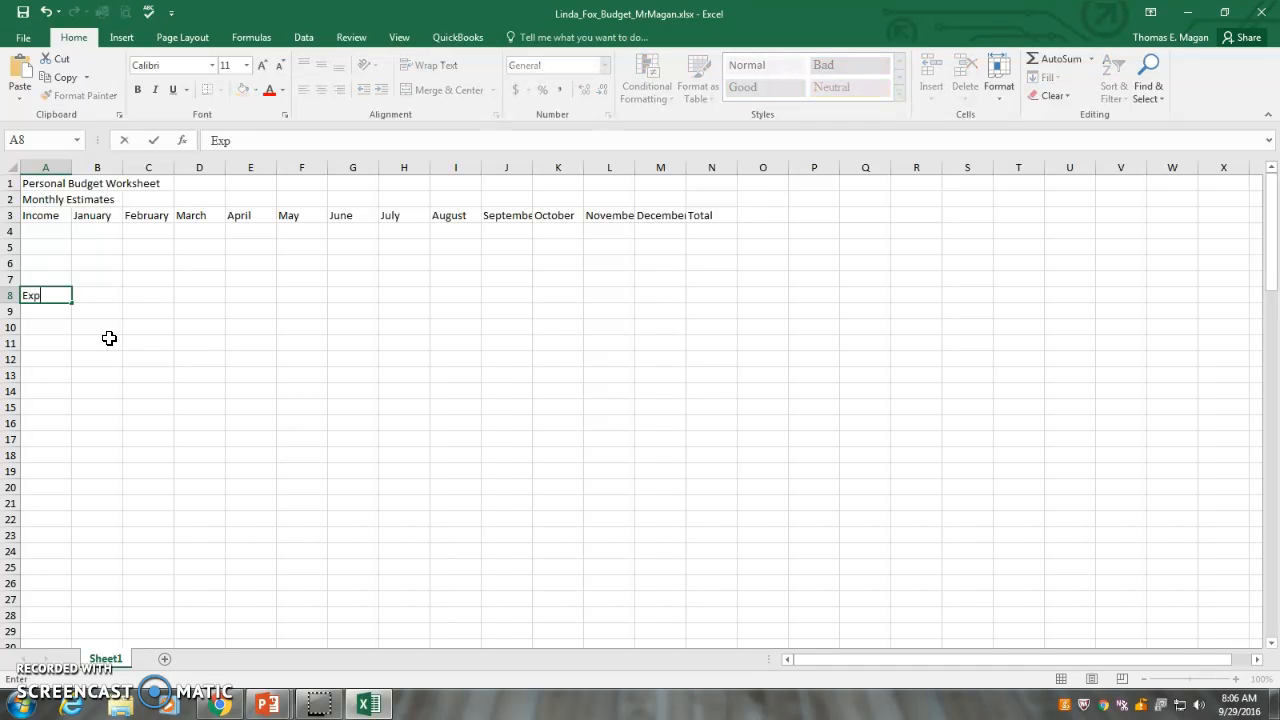
type("enses")
key("Tab")
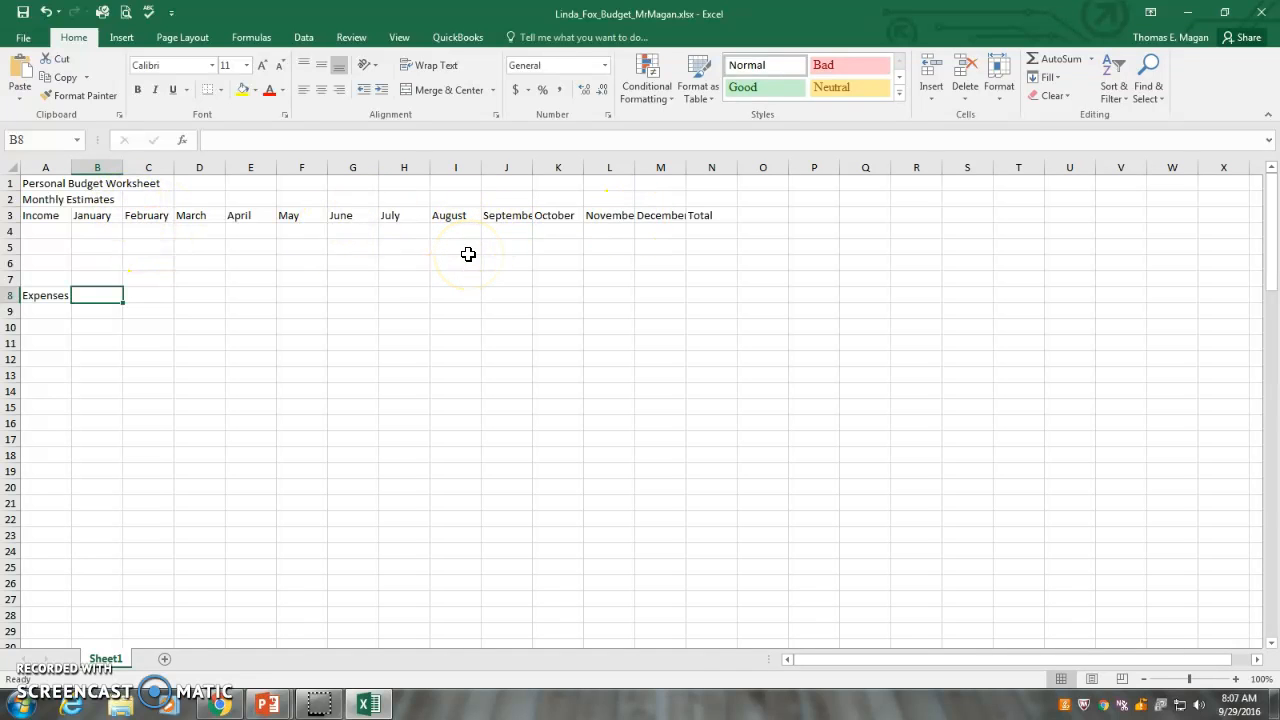
type("January")
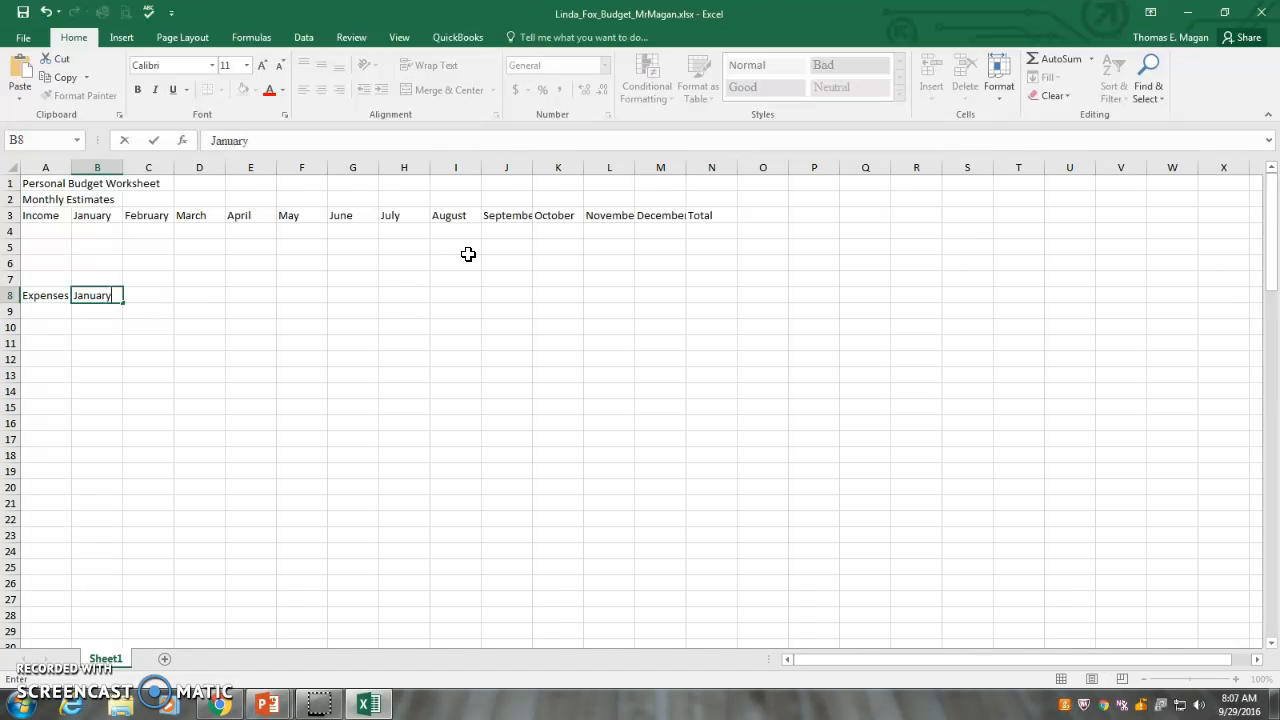
key("Return")
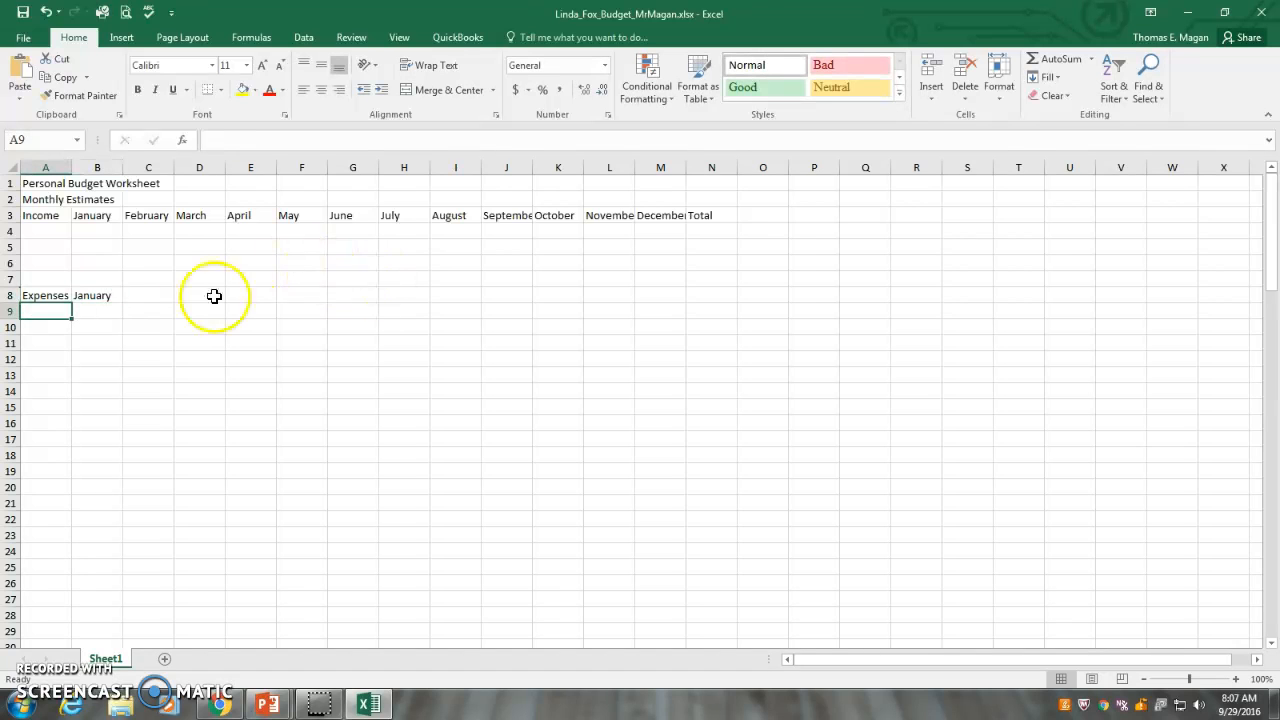
Fill the Expenses heading row with the months from January in B8 through December in M8, and enter Total in N8
left_click(112, 296)
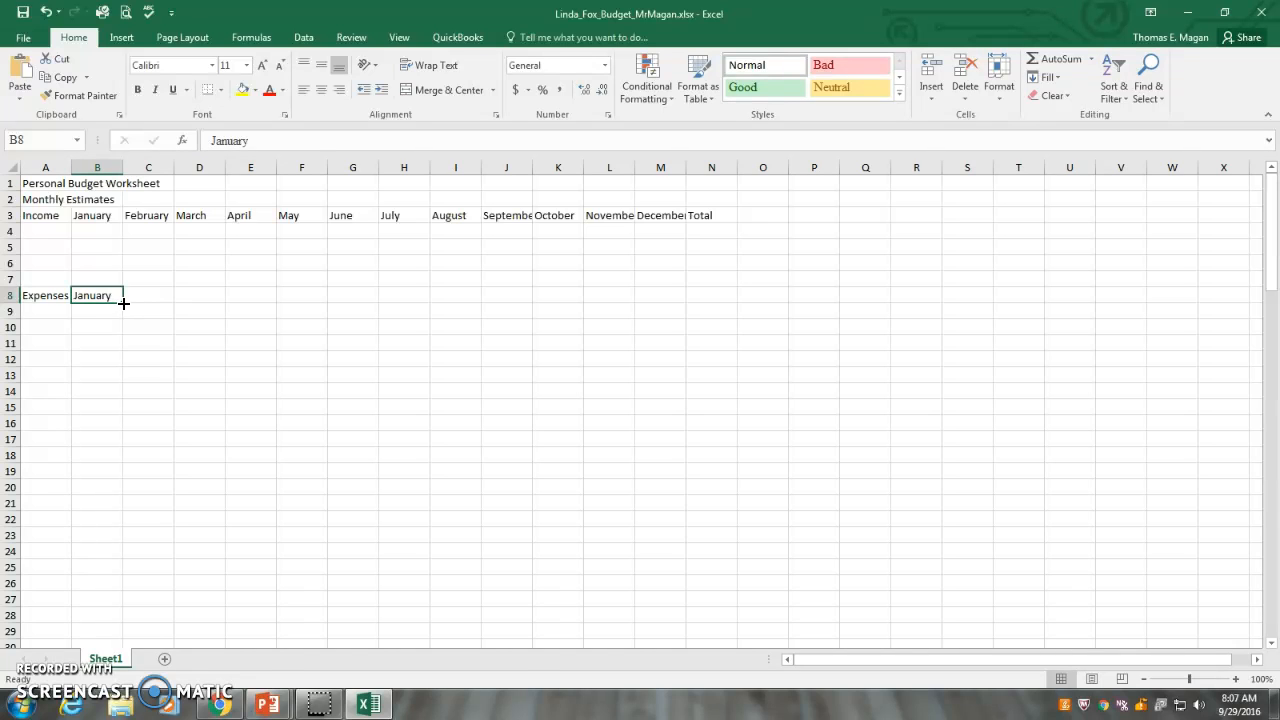
left_click_drag(121, 304, 667, 308)
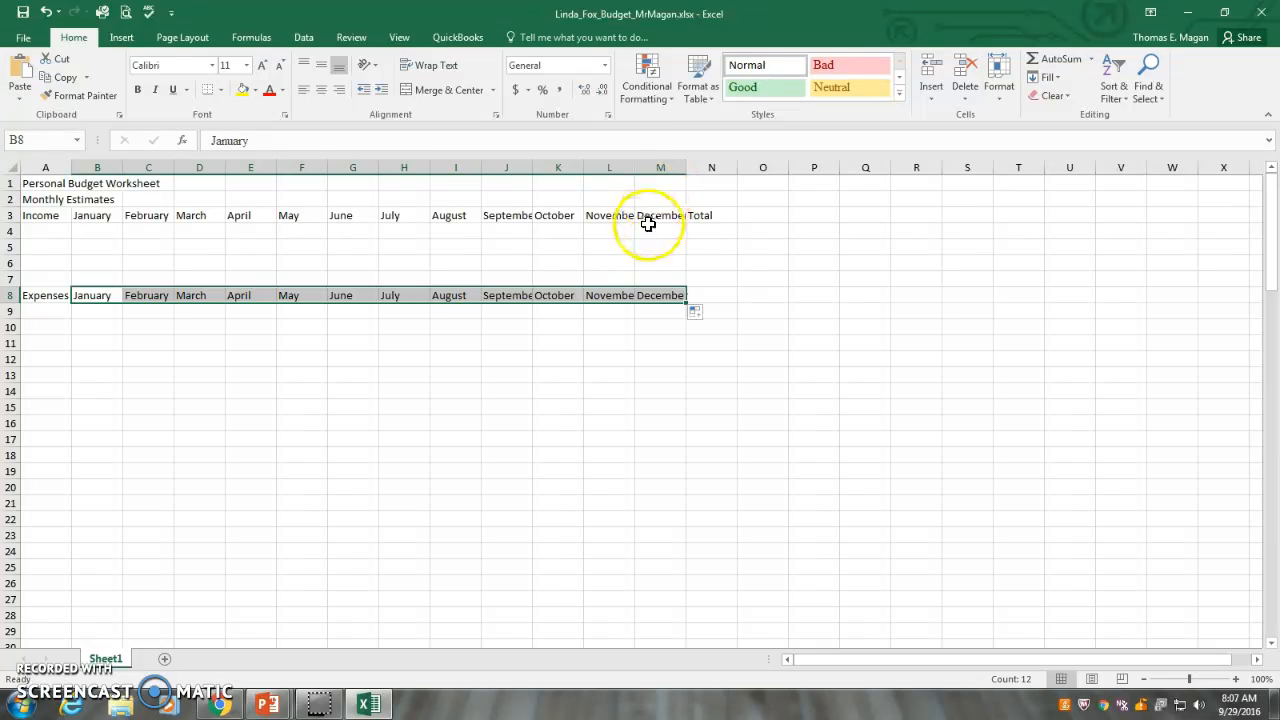
left_click(717, 293)
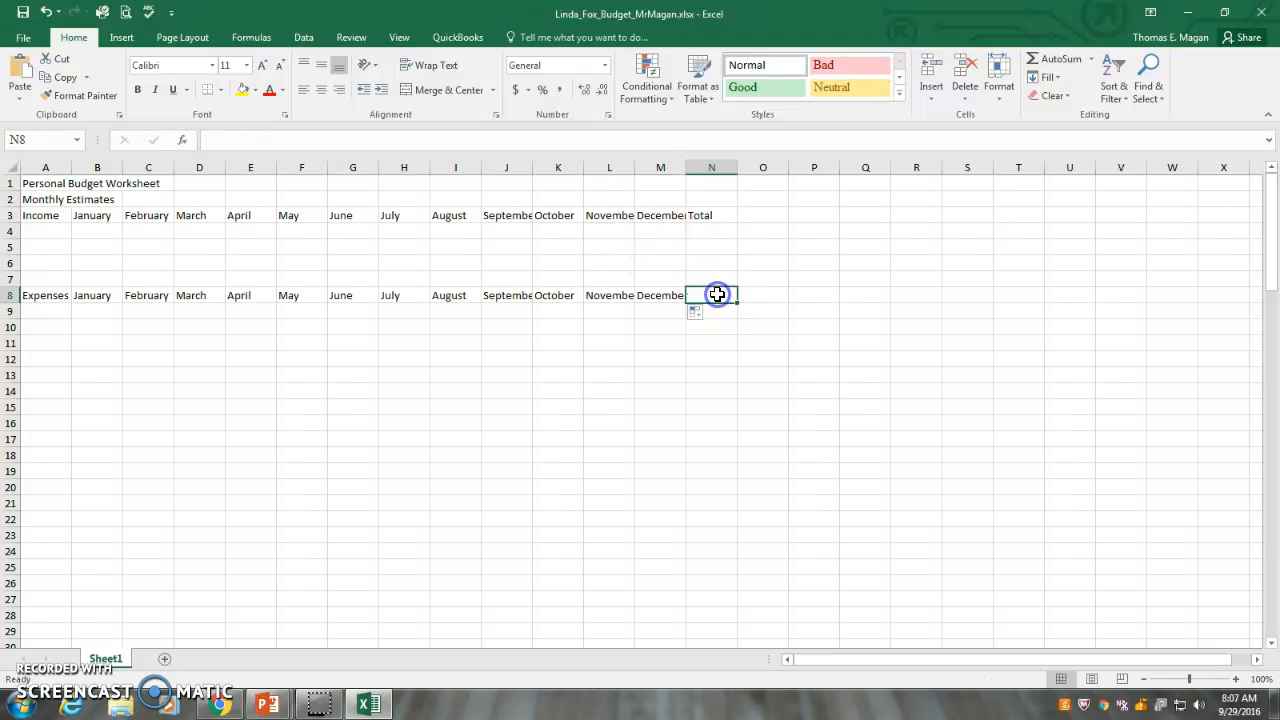
type("Total")
key("Return")
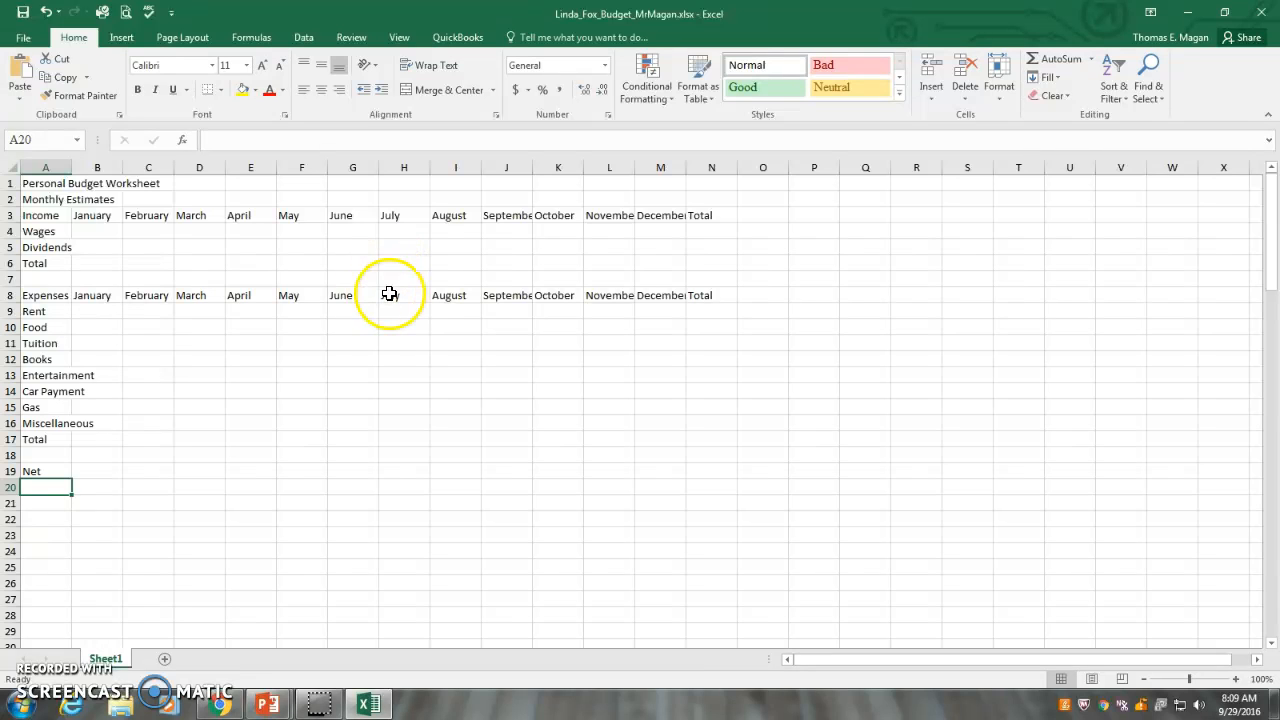
Review the row labels in column A one by one, from the first income item in A4 down to the Net row in A19
left_click(43, 232)
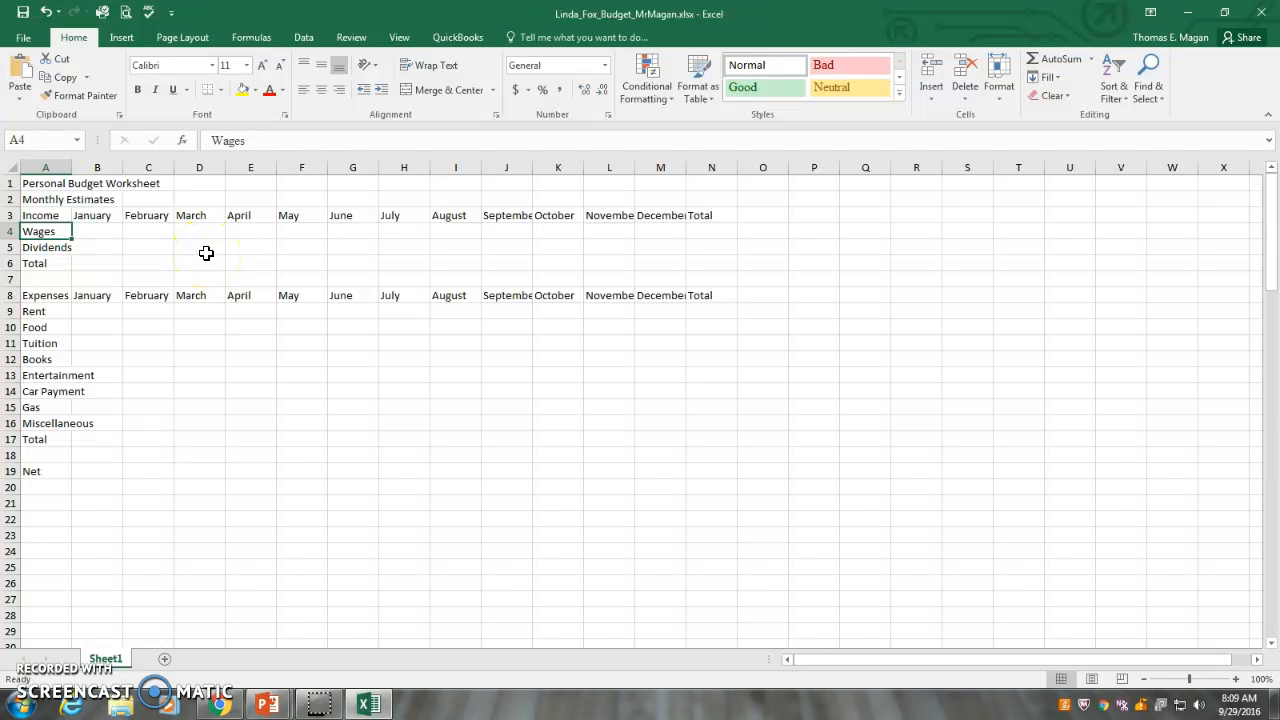
key("Down")
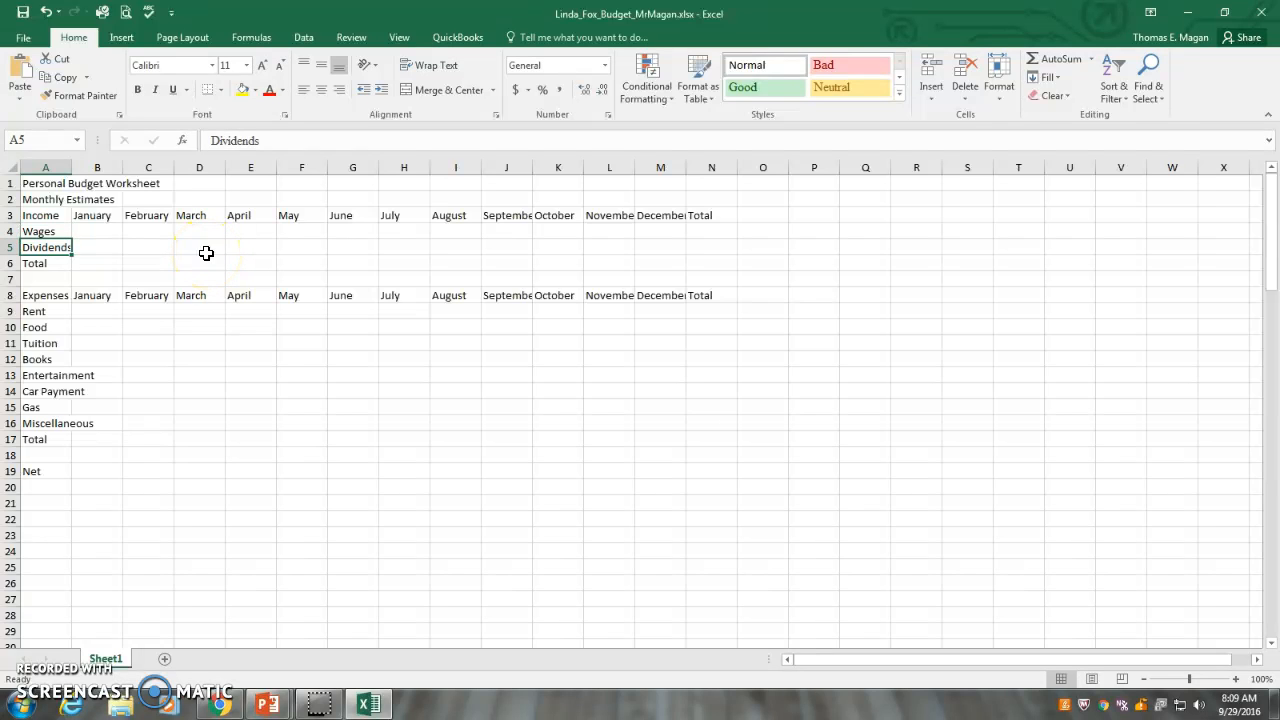
key("Down")
key("Down")
key("Down")
key("Down")
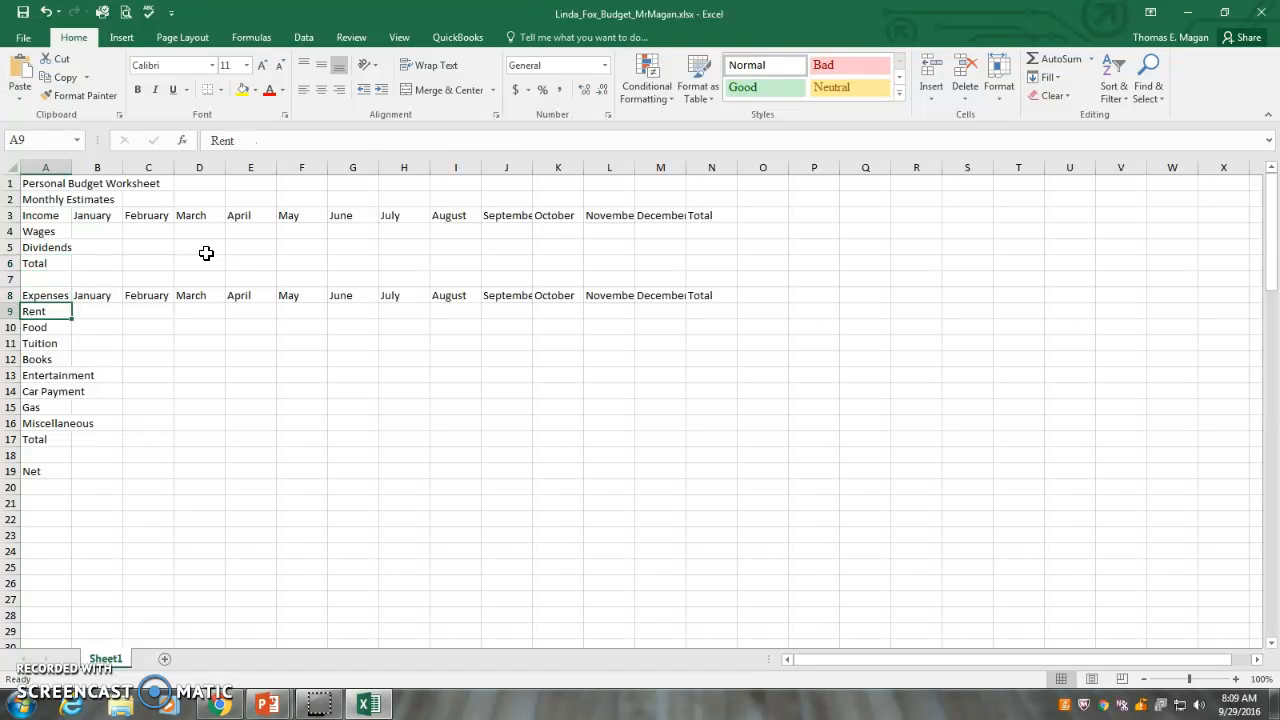
key("Down")
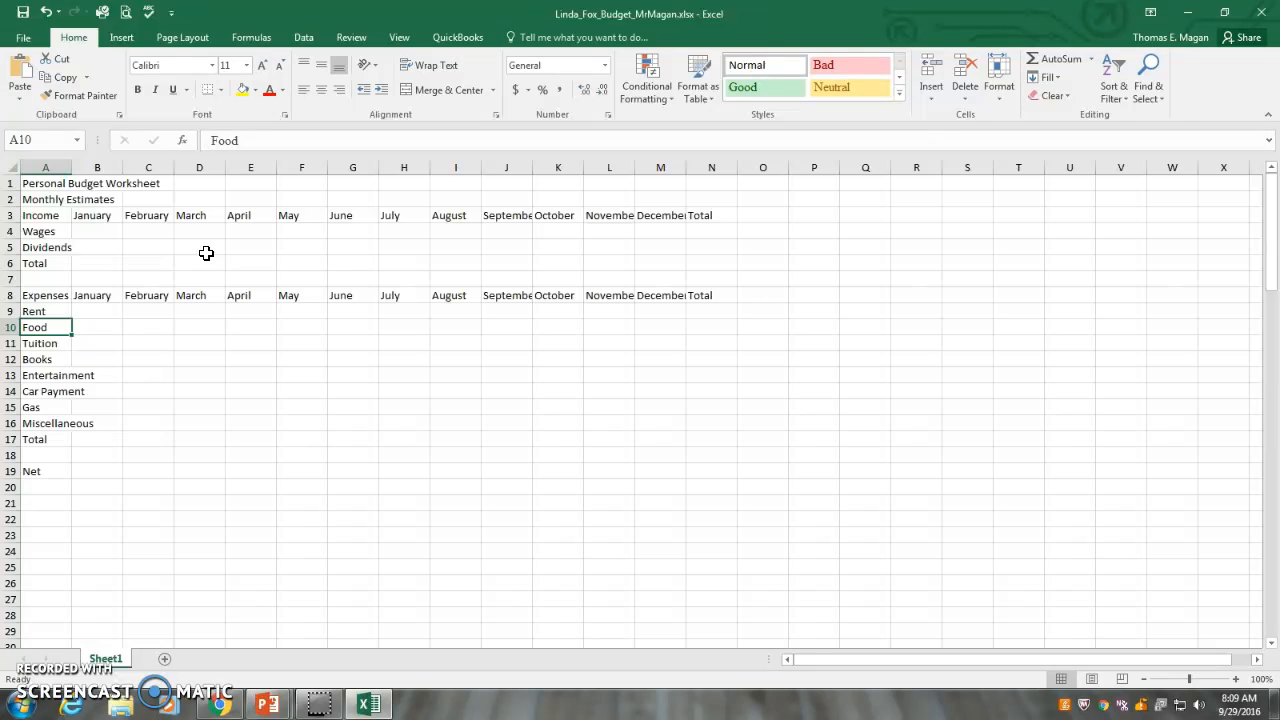
key("Down")
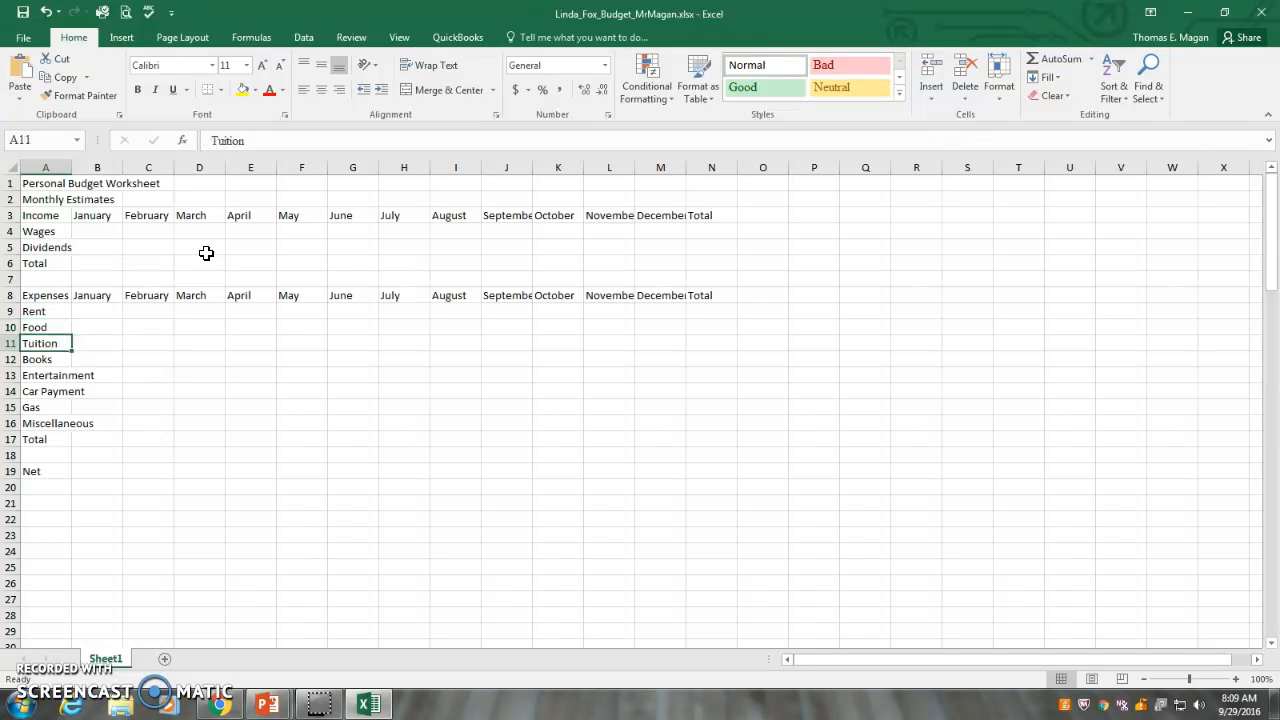
key("Down")
key("Down")
key("Down")
key("Down")
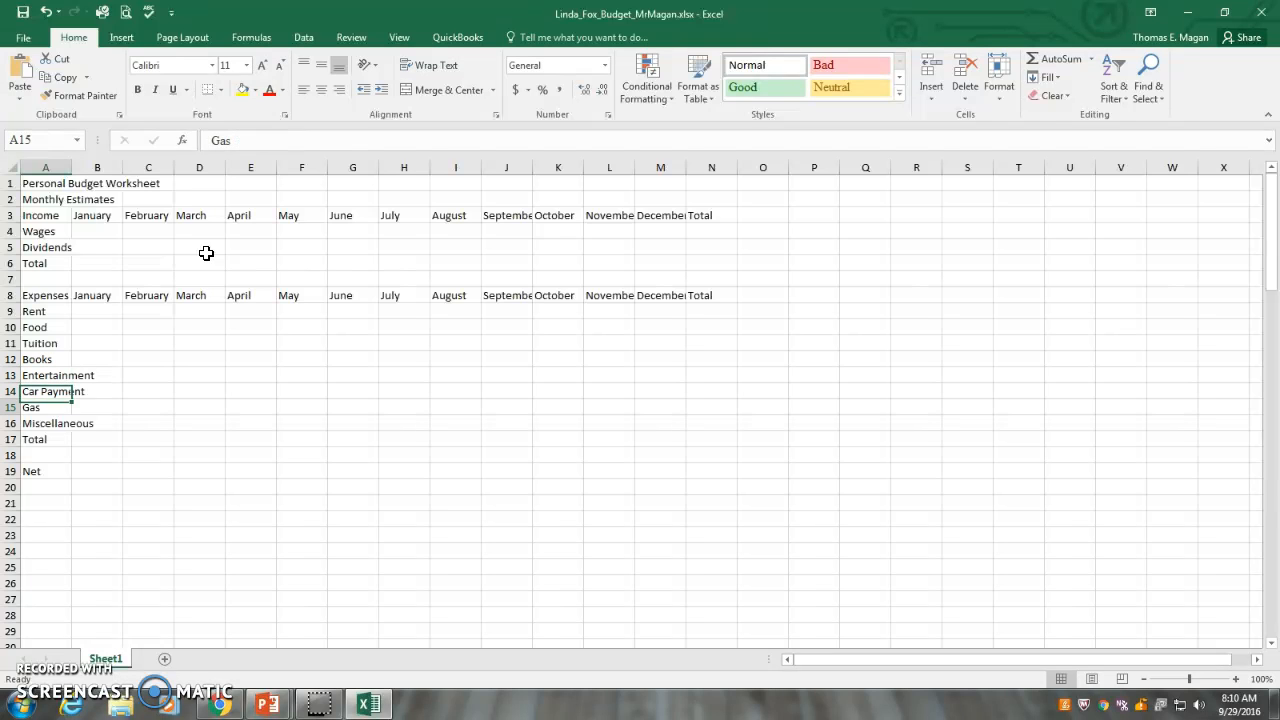
key("Down")
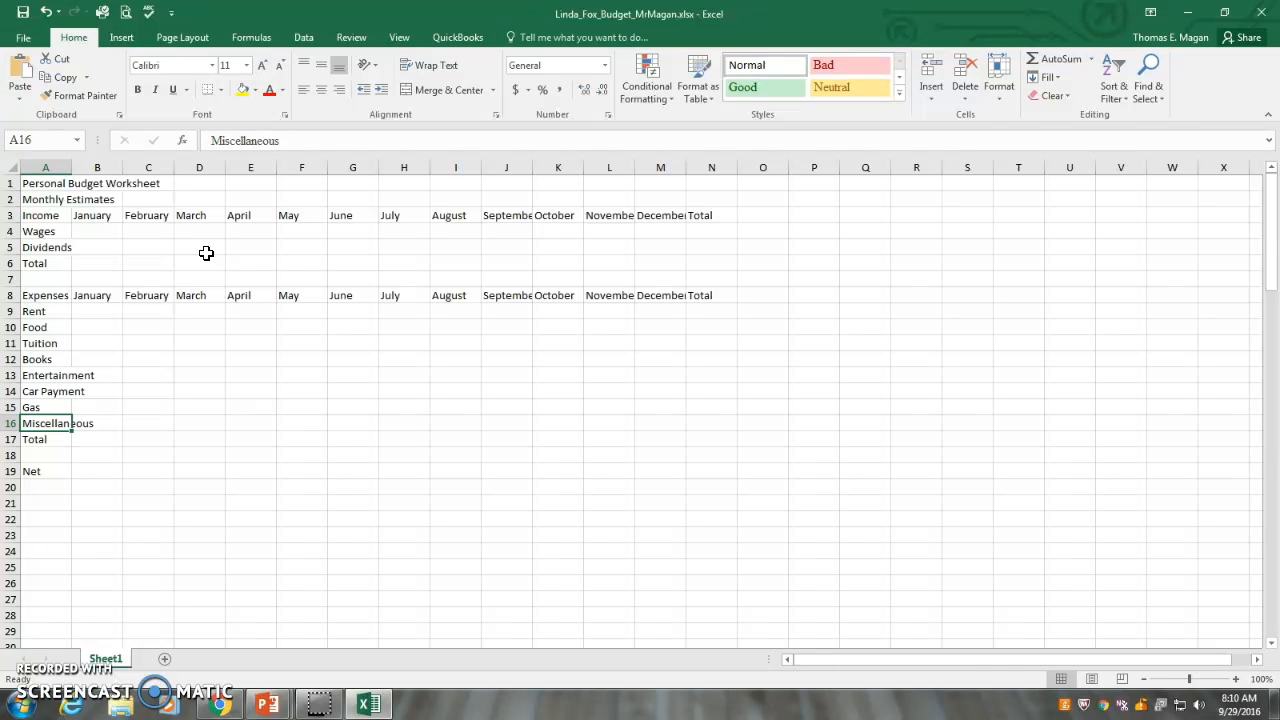
key("Down")
key("Down")
key("Down")
key("Up")
key("Down")
key("Up")
key("Down")
key("Up")
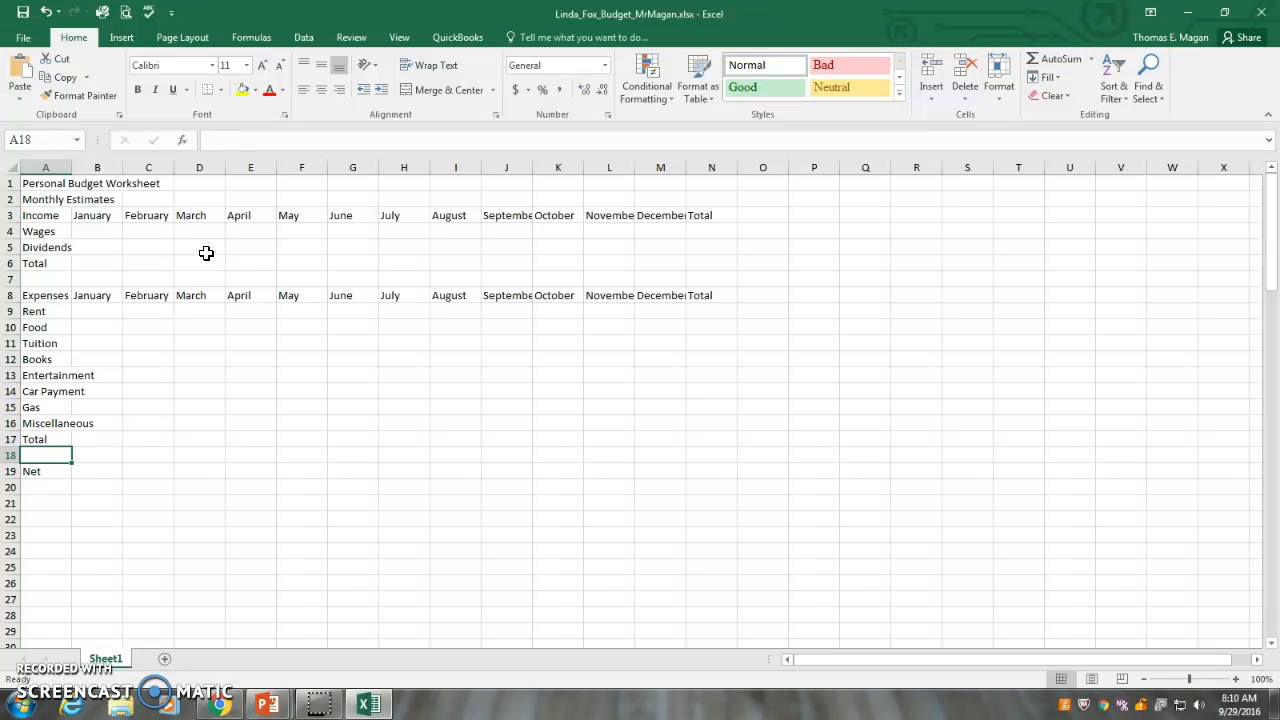
key("Down")
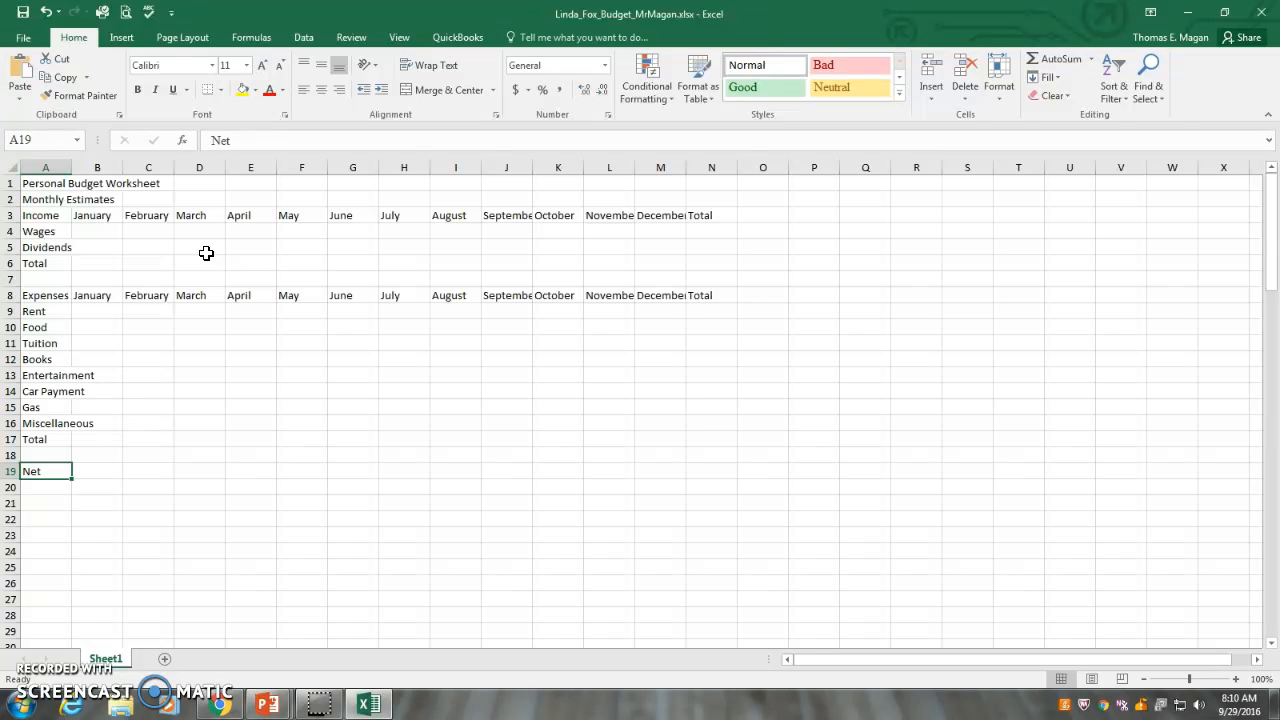